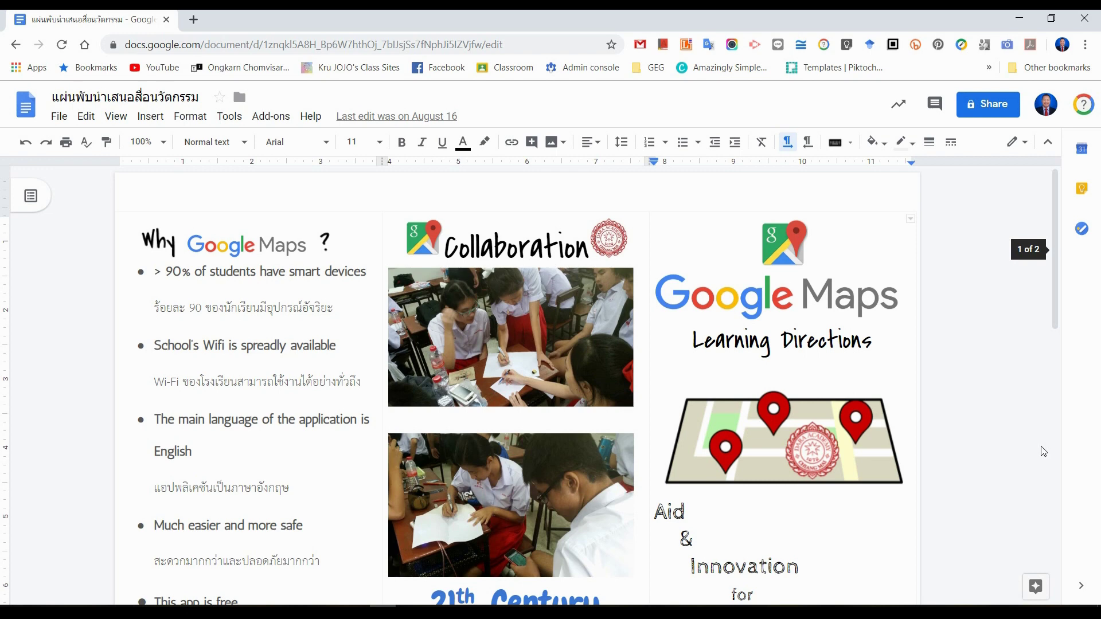
Open a new Chrome tab and go to docs.new to create a blank document
click(194, 23)
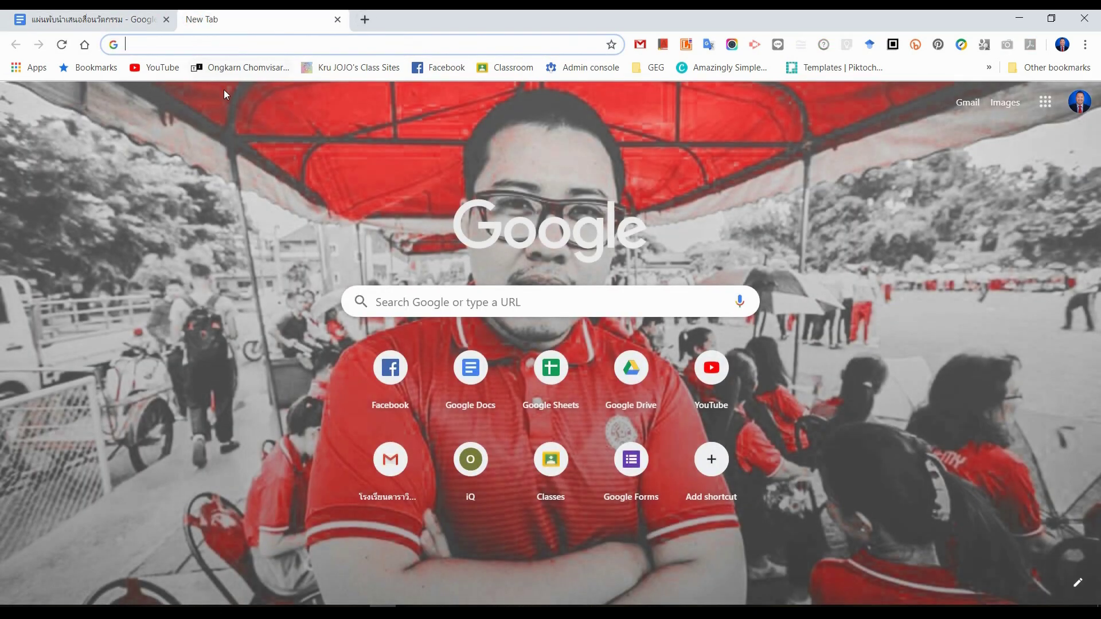
click(235, 46)
text(docsn)
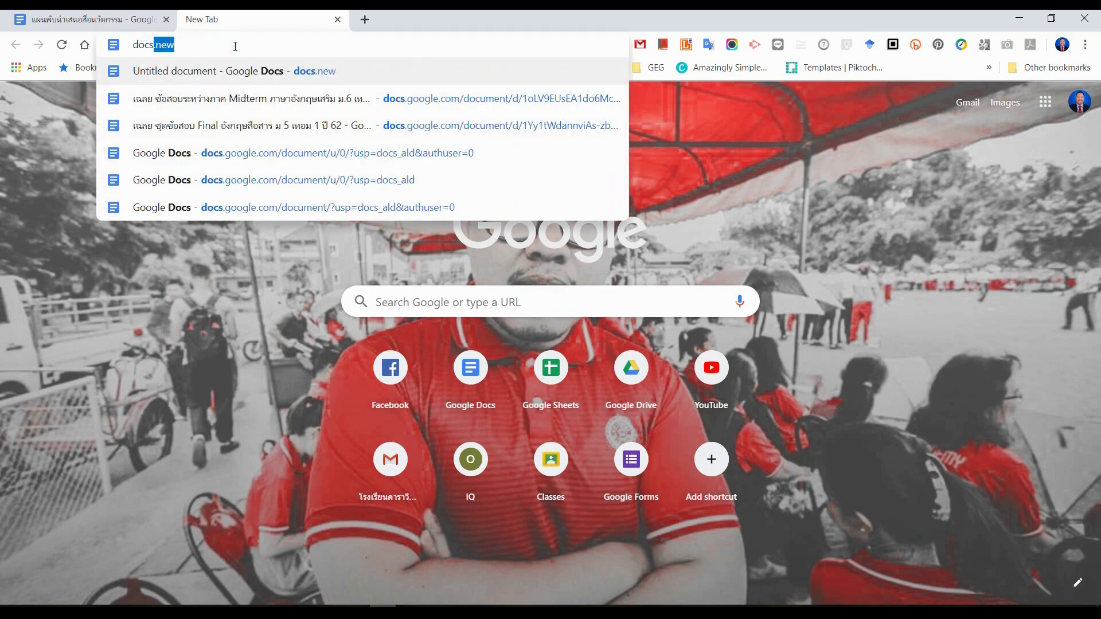
key(BackSpace)
text(.new)
key(Return)
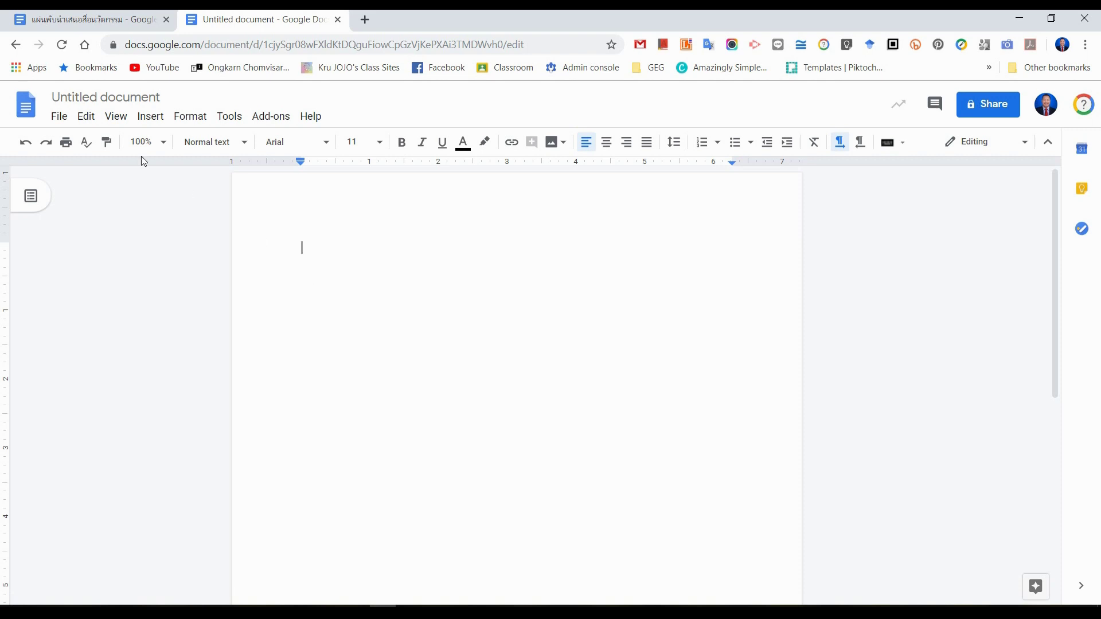
In Page setup, switch to Landscape and set top, bottom, left and right margins to 0
click(57, 115)
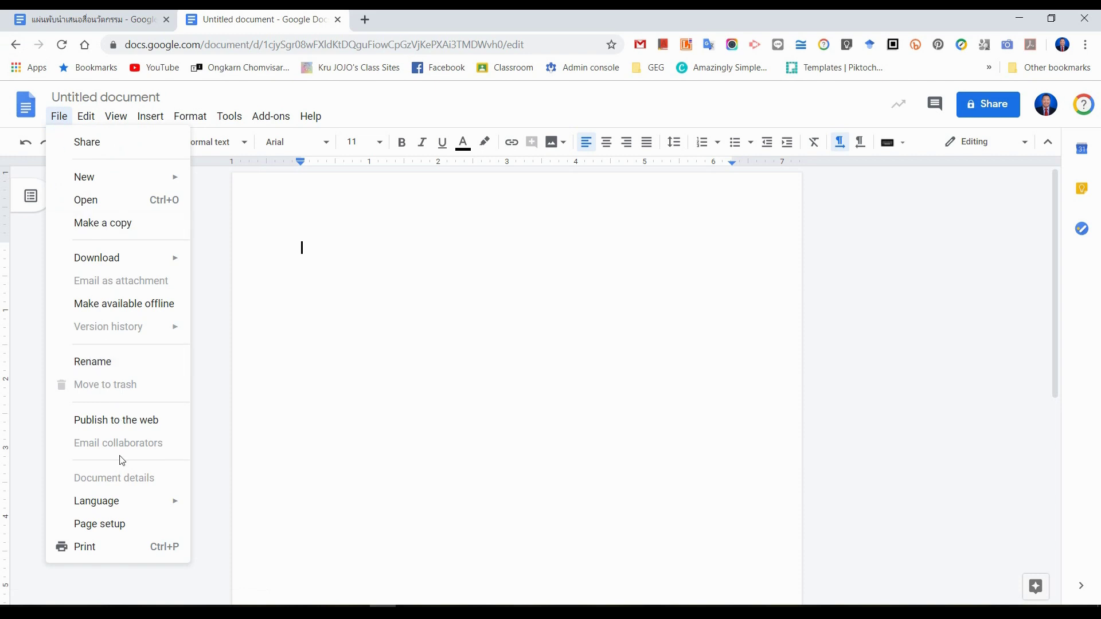
click(111, 524)
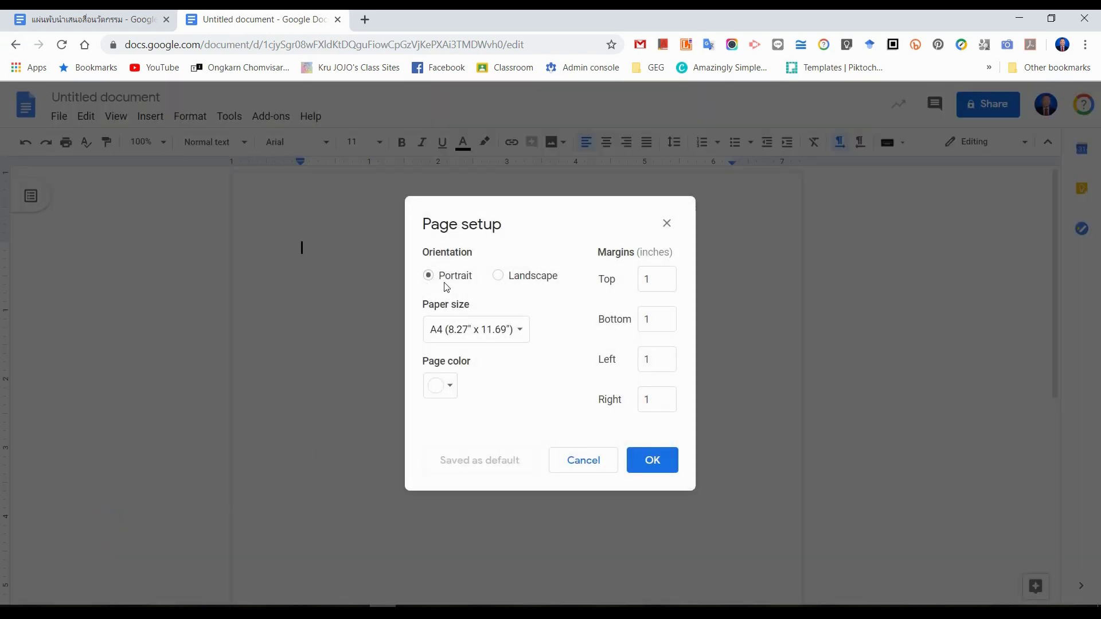
click(501, 276)
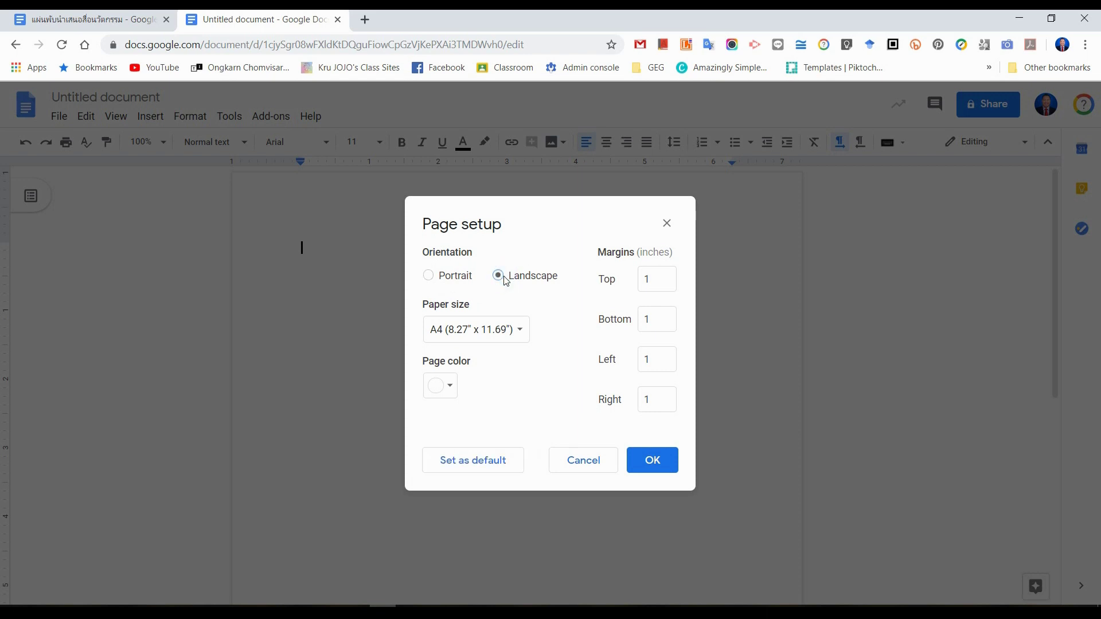
click(657, 283)
text(0)
click(656, 319)
text(0)
click(654, 365)
text(0)
click(651, 405)
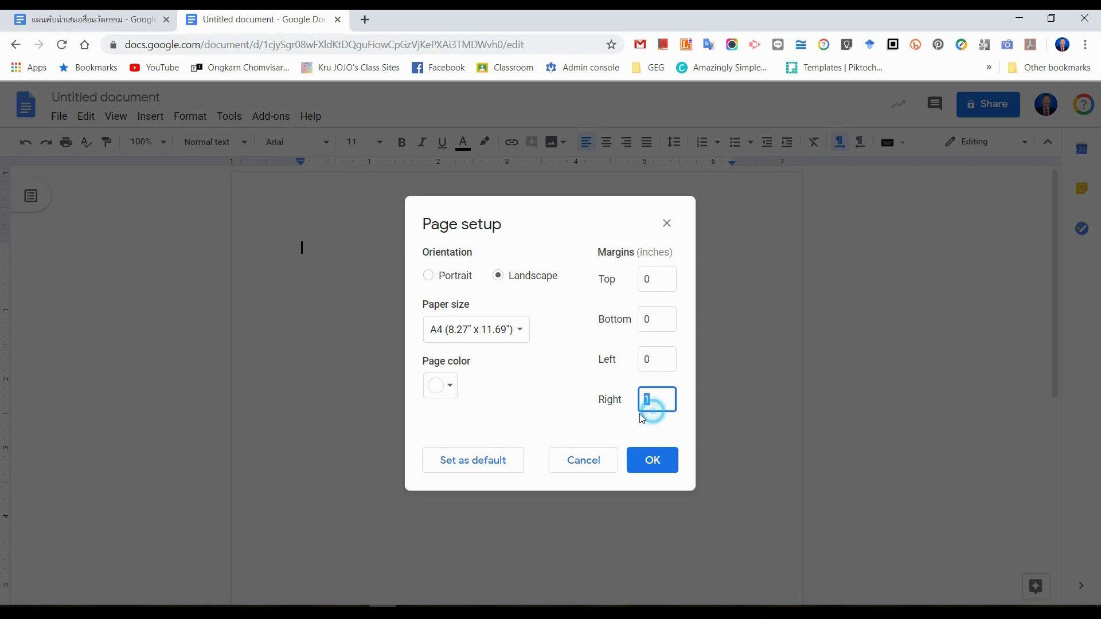
text(0)
key(Return)
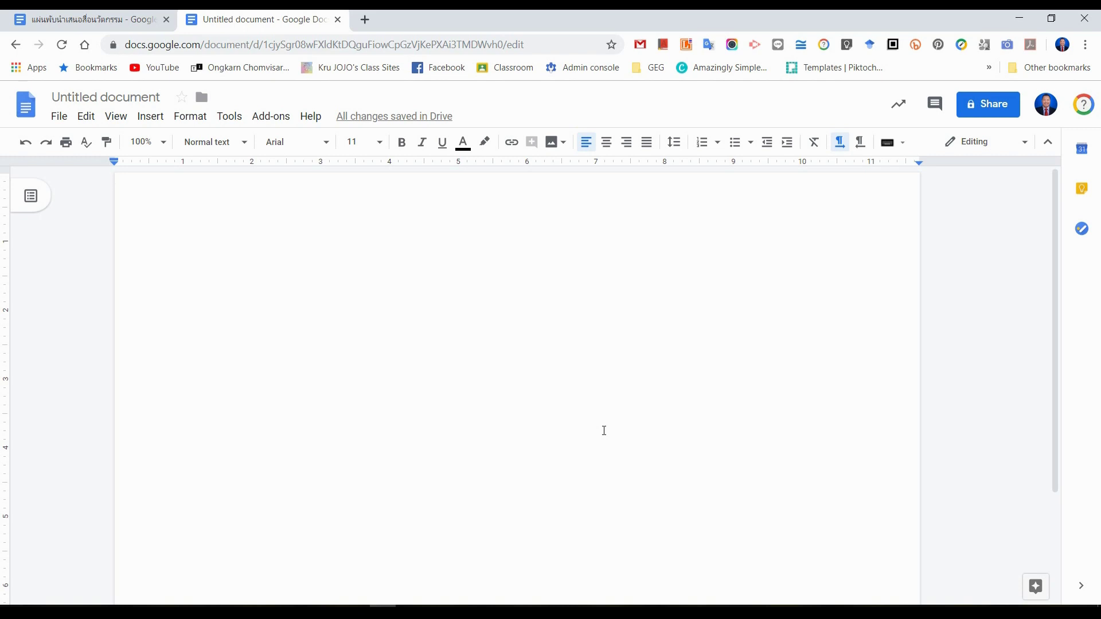
Type a line of filler text and split the page into three columns
text(sdfdsdsfdfsd)
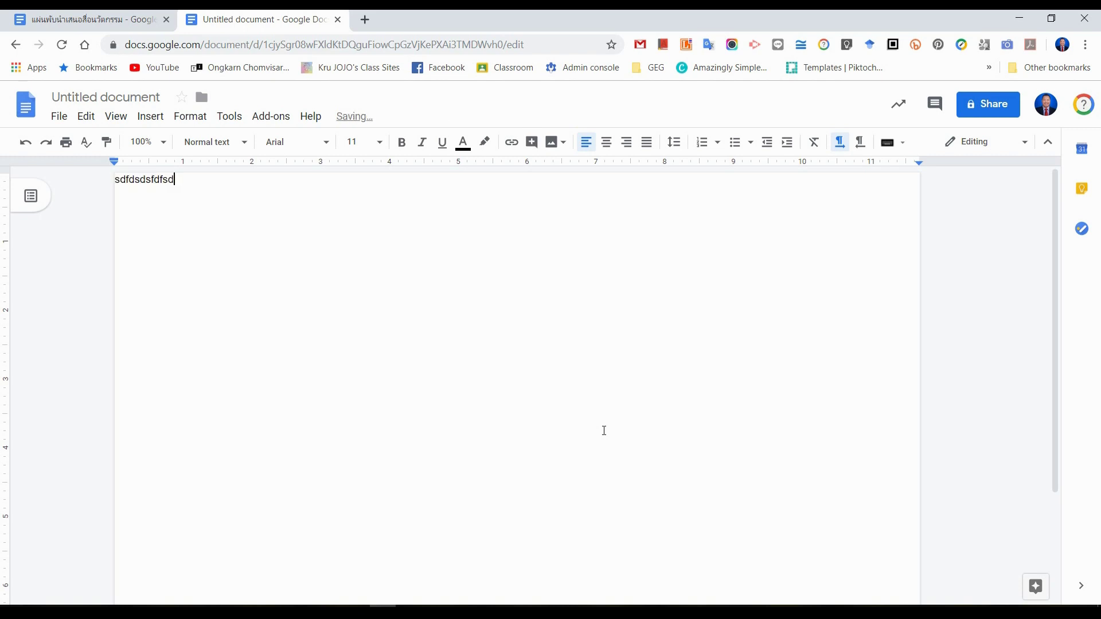
text(s)
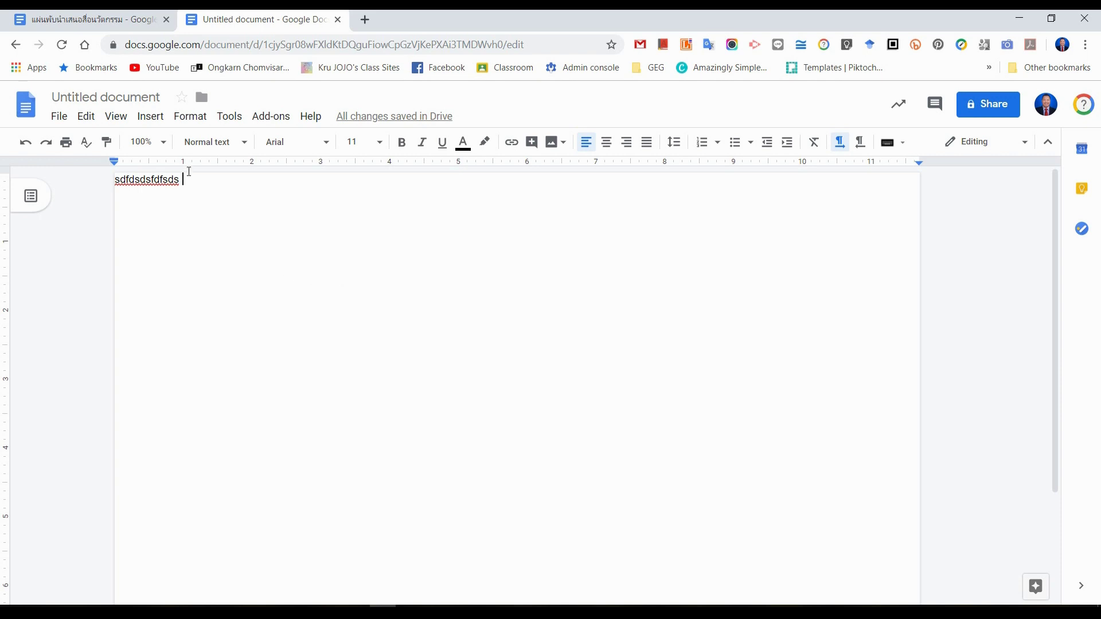
click(191, 116)
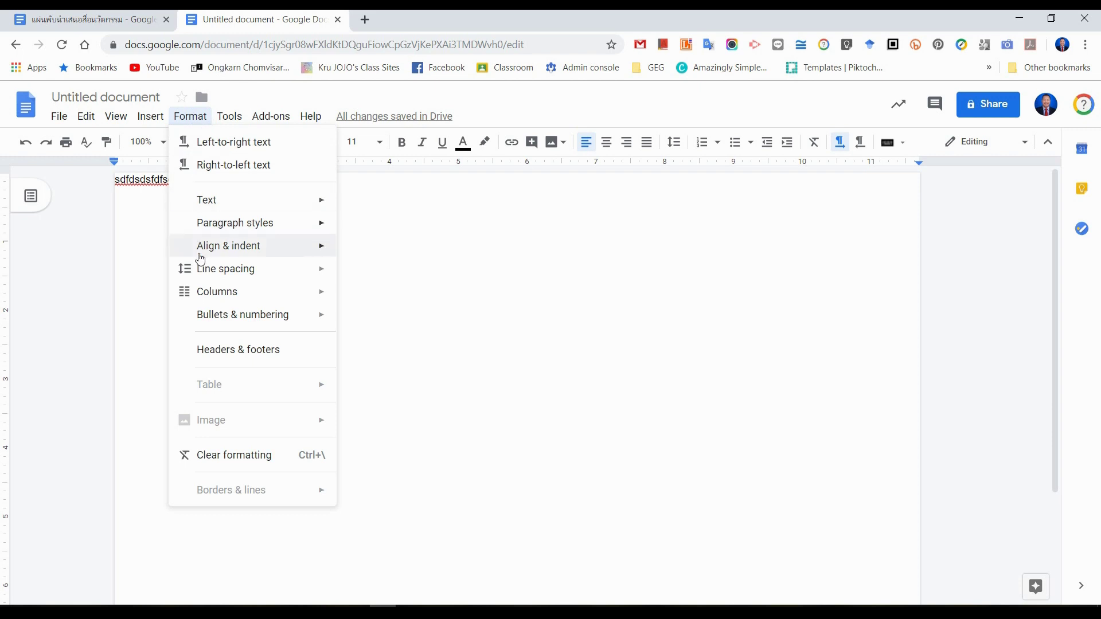
mouse_move(201, 292)
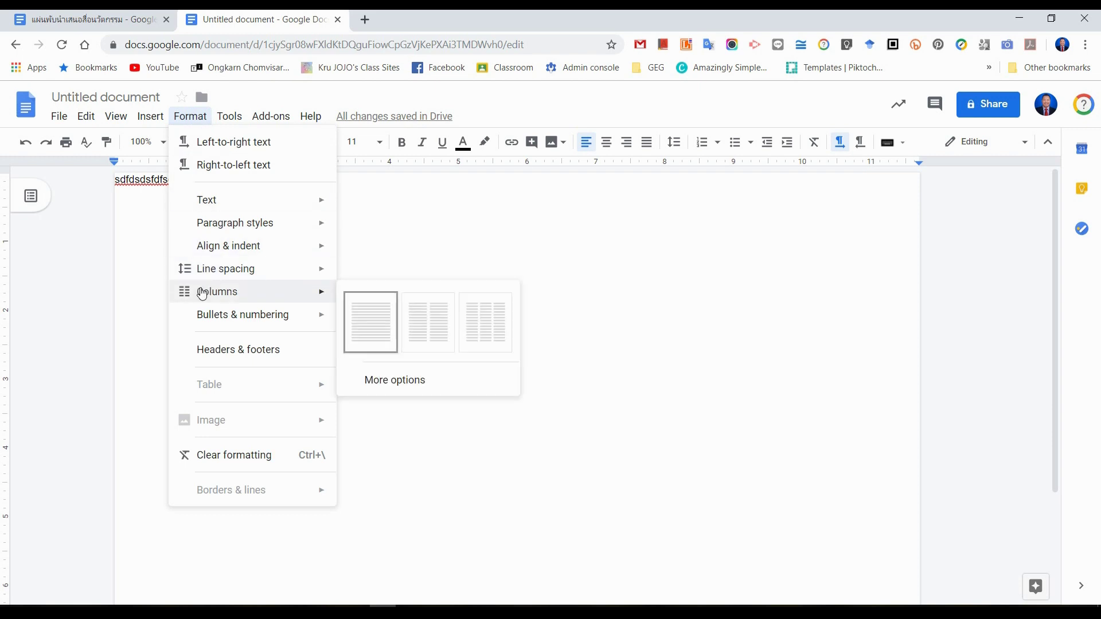
click(498, 339)
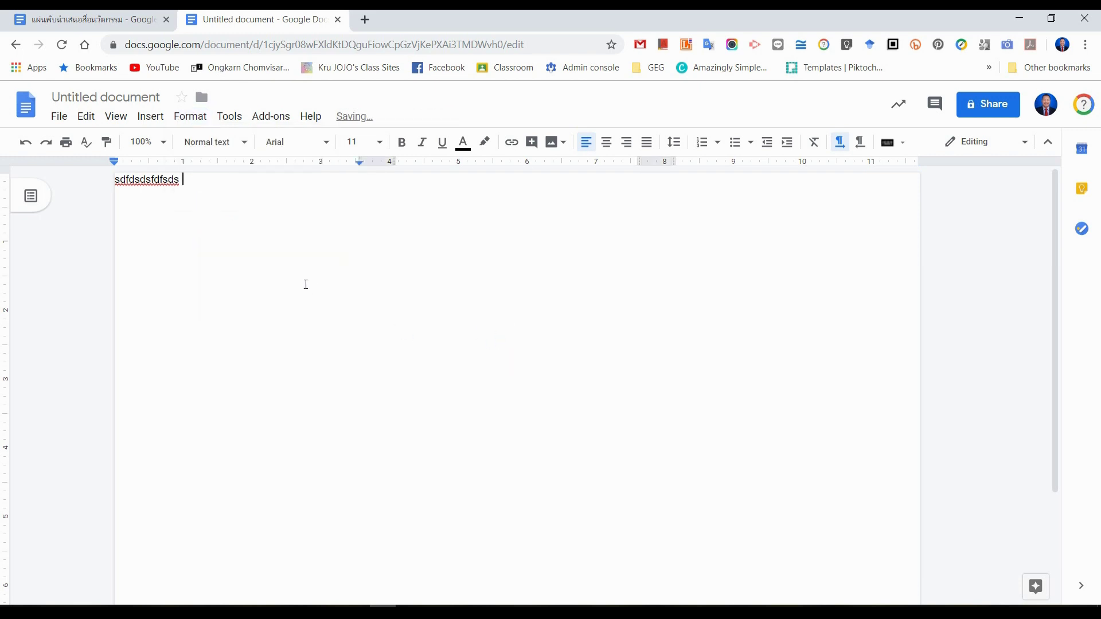
Type filler text with blank lines in the first and second columns
text(fgfgfgdfdf)
key(Return)
key(Return)
key(Return)
key(Return)
key(Return)
key(Return)
key(Return)
key(Return)
key(Return)
key(Return)
key(Return)
key(Return)
key(Return)
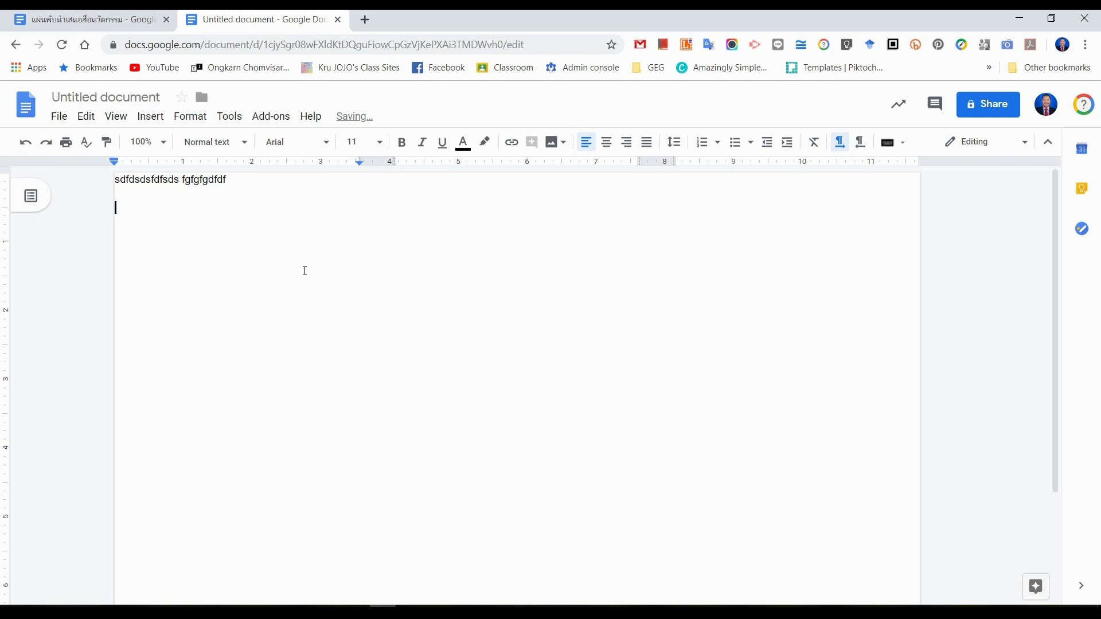
key(Return)
key(Return)
key(Return)
key(Return)
key(Return)
key(Return)
key(Return)
key(Return)
key(Return)
key(Return)
key(Return)
key(Return)
key(Return)
key(Return)
key(Return)
key(Return)
key(Return)
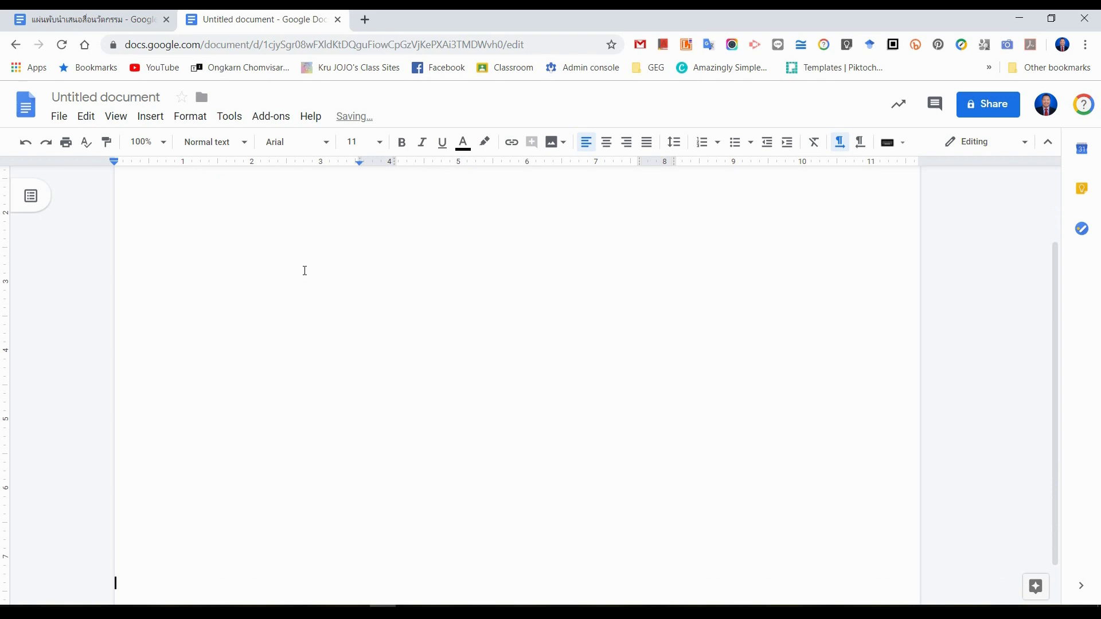
key(Page_Up)
text(fdfdsfsdsdfdf)
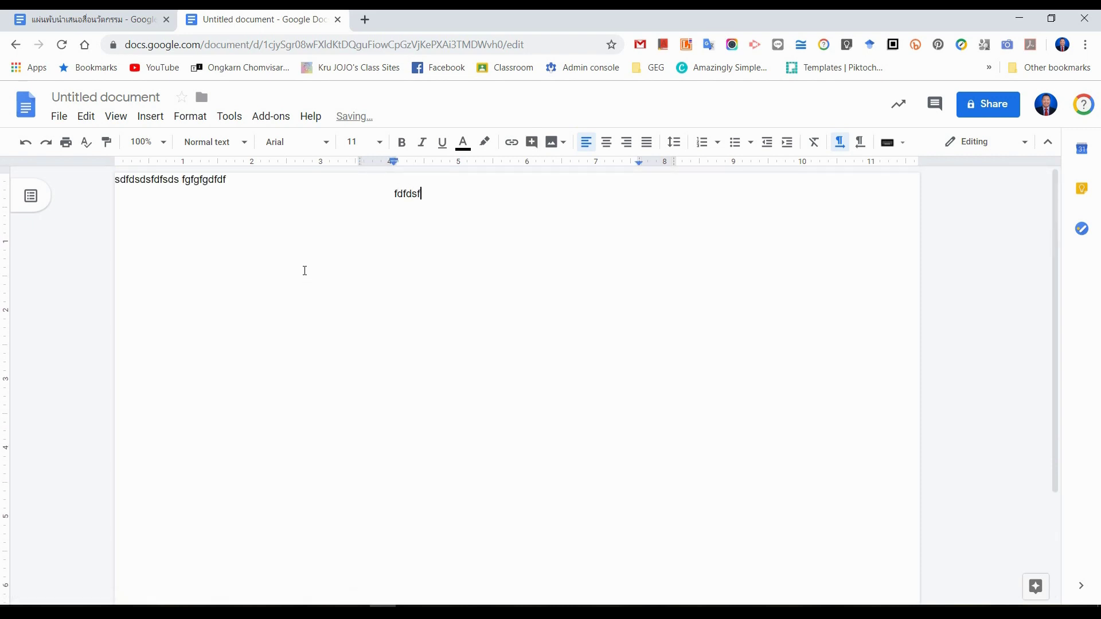
key(Return)
Type filler text at the top of the third column and on the next page
key(Page_Up)
text(dfdsfdsfds)
key(Page_Down)
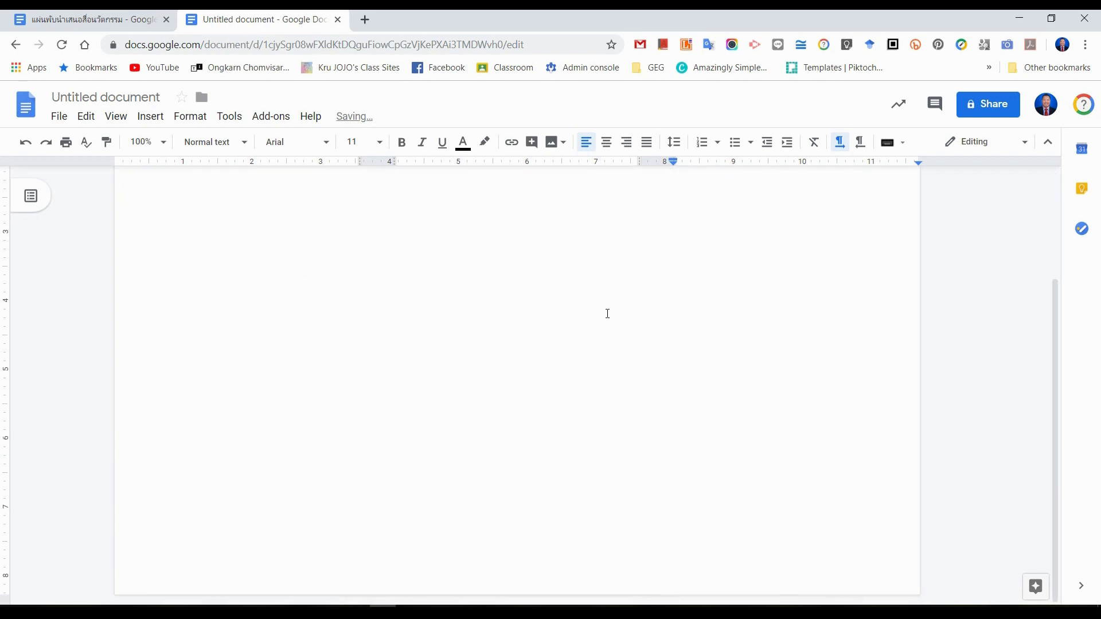
key(Page_Up)
key(Page_Down)
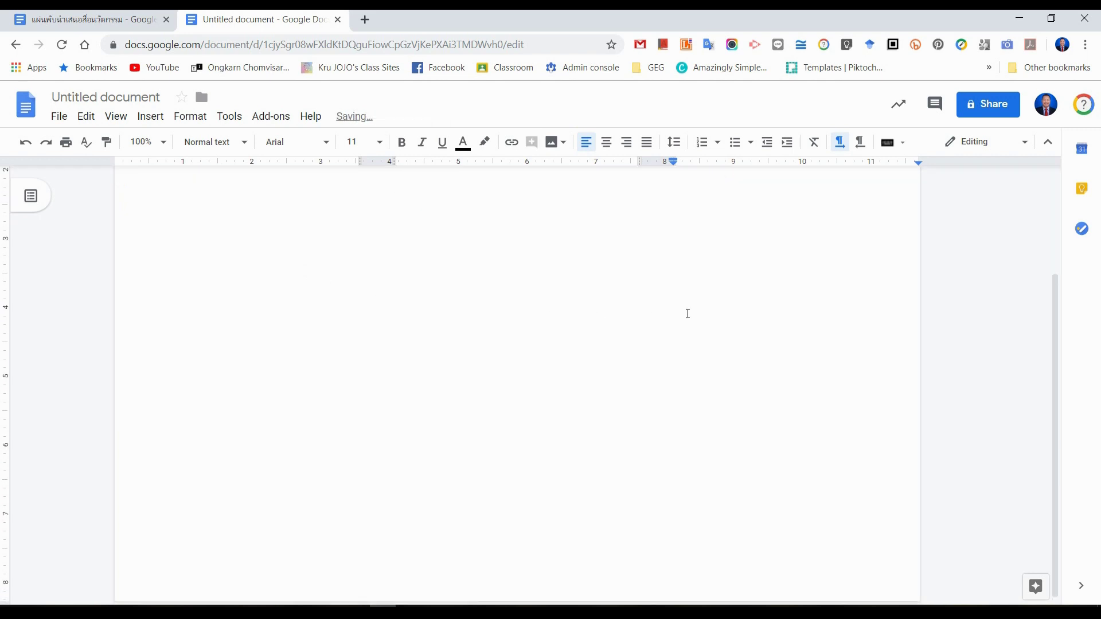
key(Down)
text(sfdsfdf)
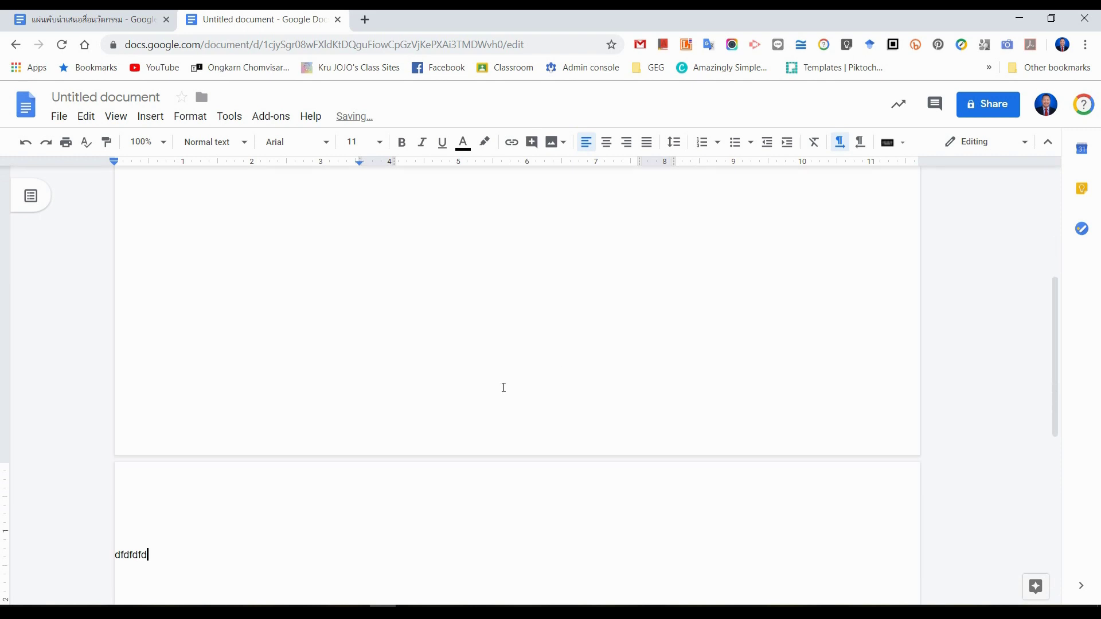
key(Page_Up)
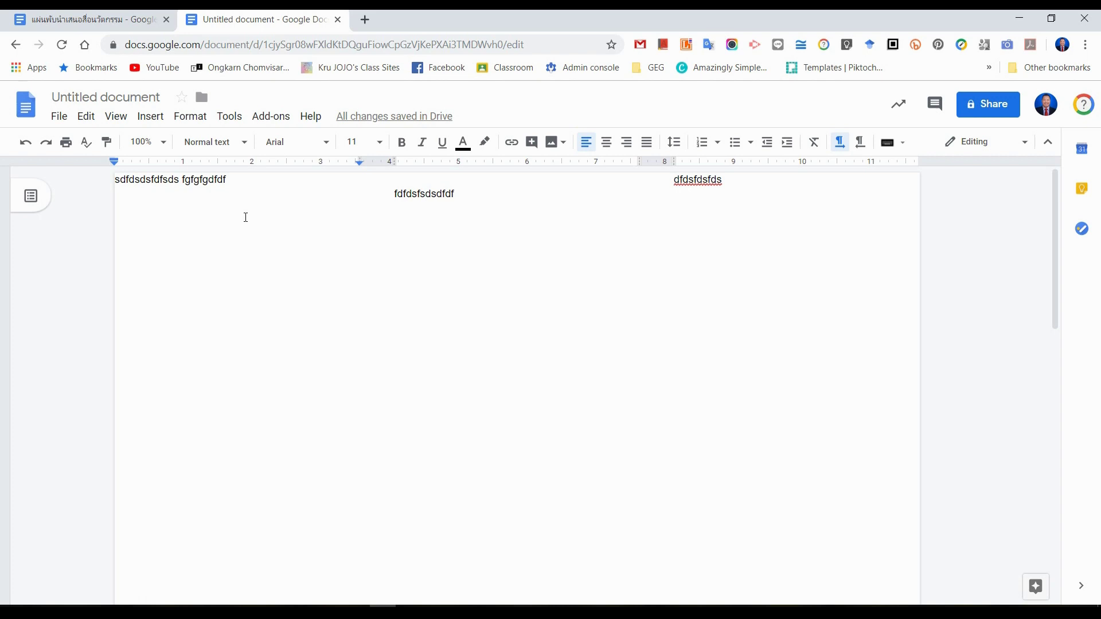
Enable 'Line between columns' in the column options so dividers separate the three columns
click(201, 118)
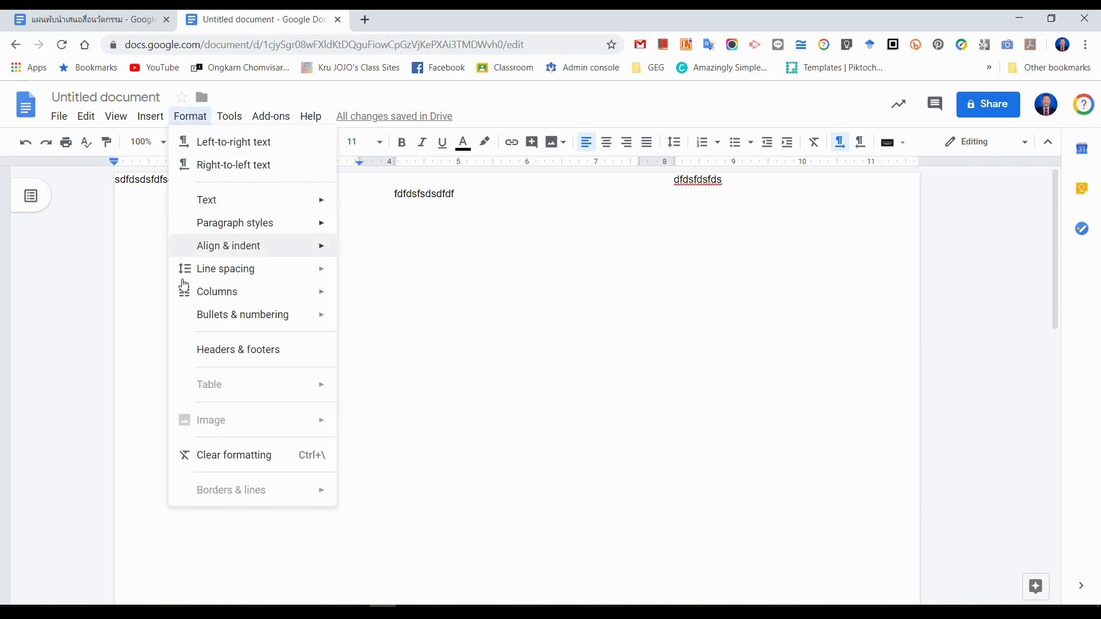
mouse_move(184, 290)
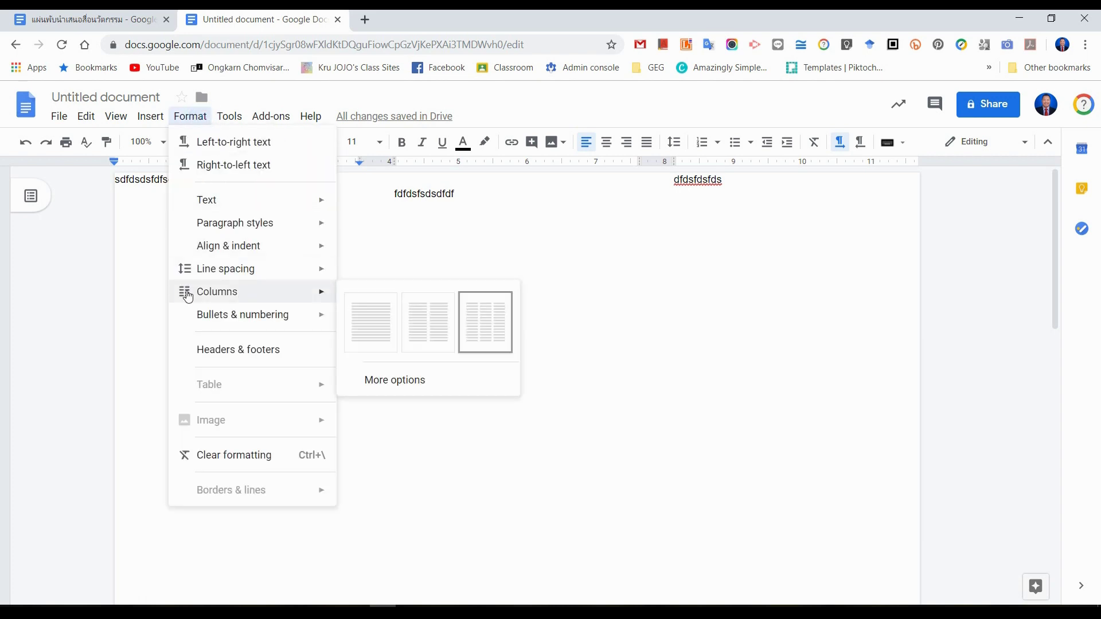
click(393, 384)
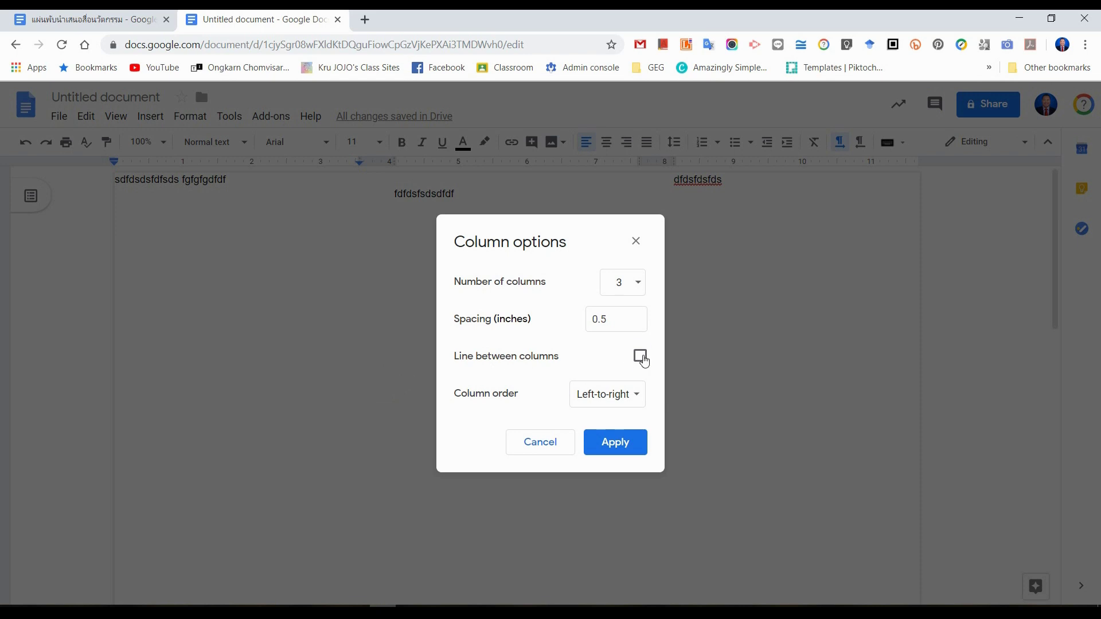
click(641, 358)
click(614, 445)
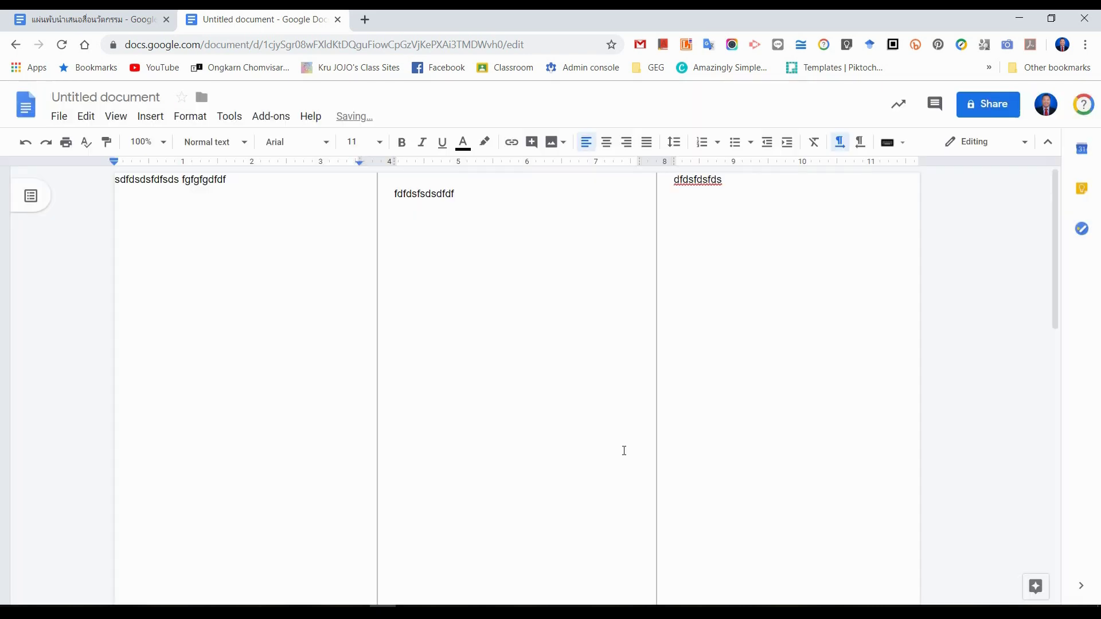
scroll(358, 274, down, 5)
scroll(295, 380, up, 5)
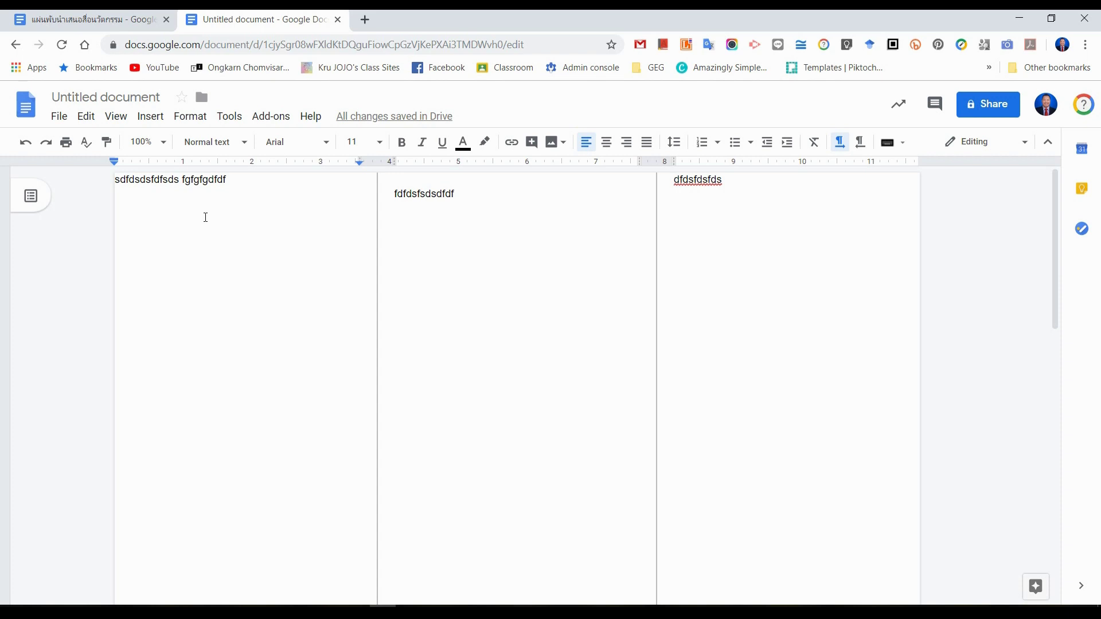
Push the first column's final 'df' down several lines and add extra filler letters to that line
click(191, 206)
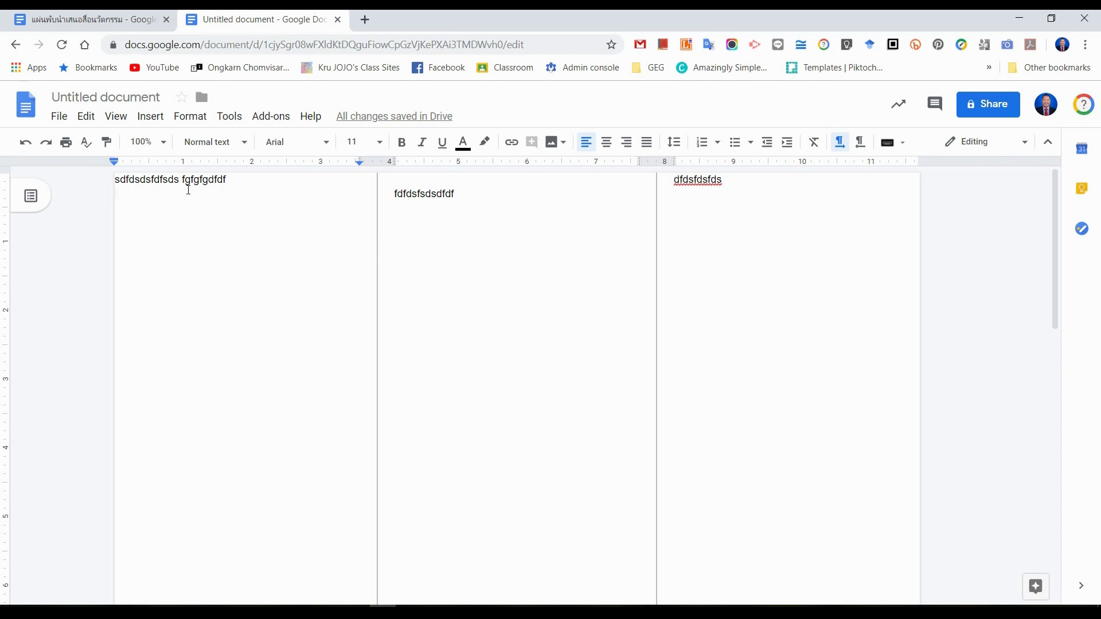
click(219, 184)
key(Return)
key(Return)
key(Return)
key(Return)
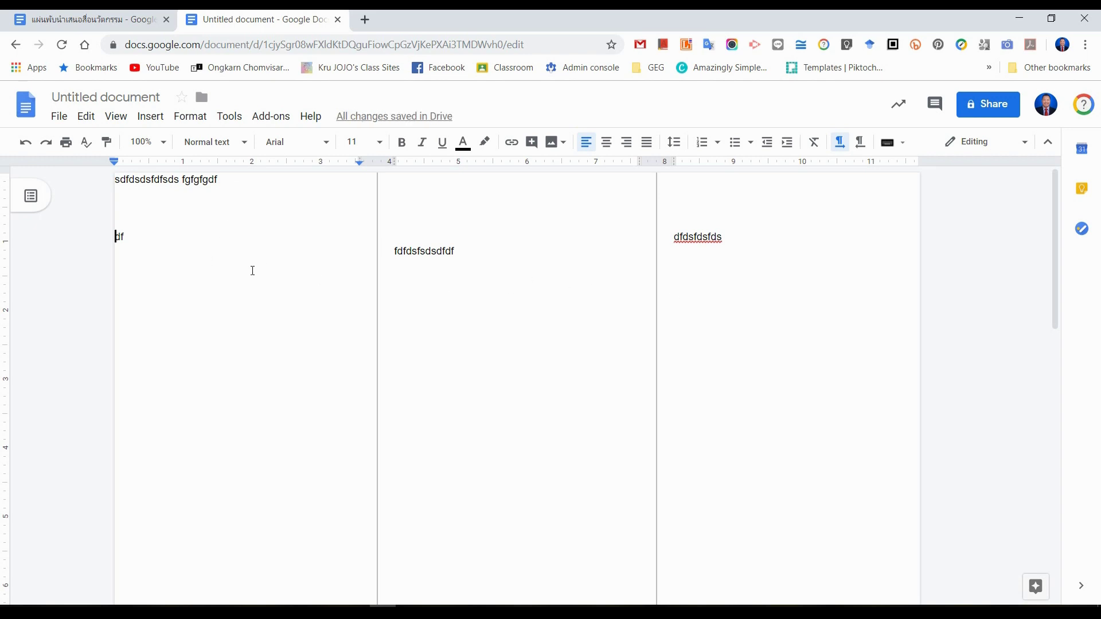
scroll(246, 321, down, 5)
scroll(258, 307, up, 5)
text(sdf)
scroll(367, 447, down, 3)
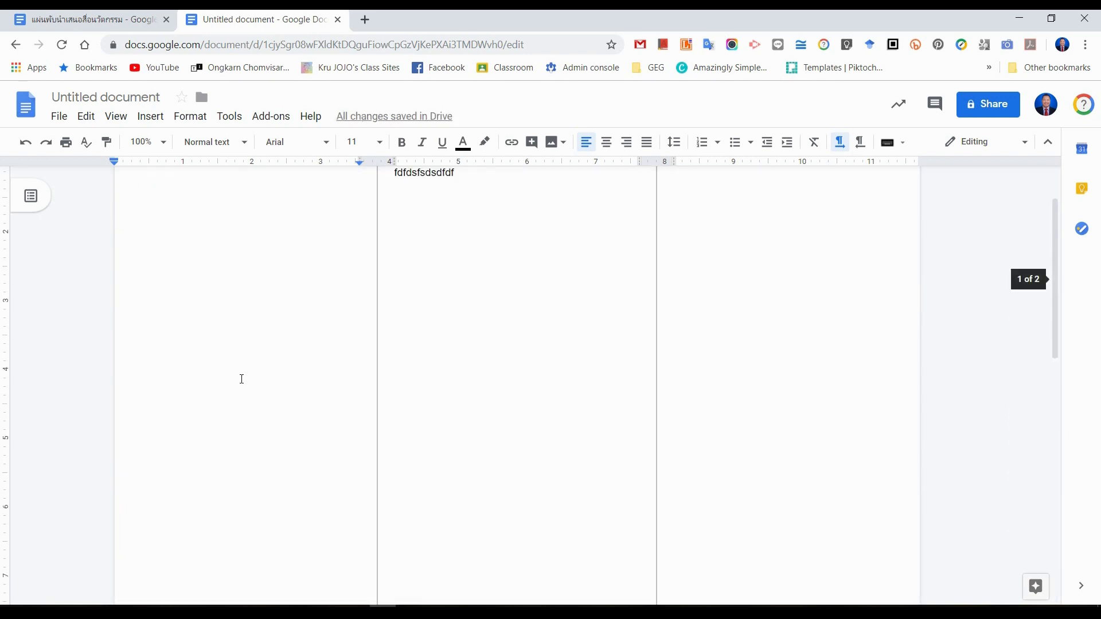
scroll(258, 367, up, 3)
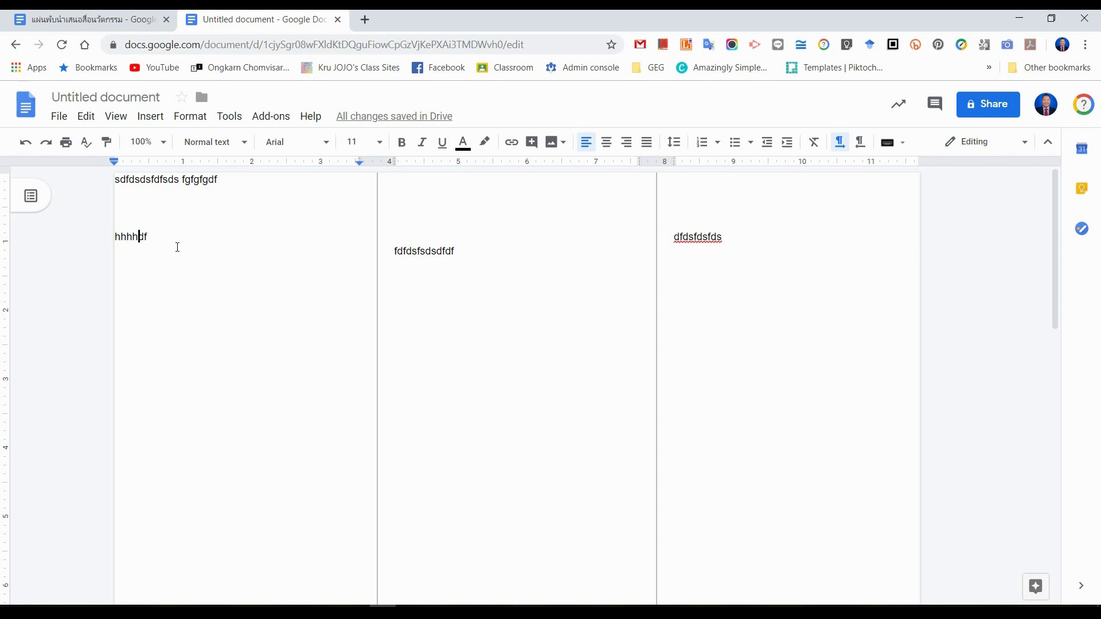
text(fgf)
scroll(315, 511, down, 5)
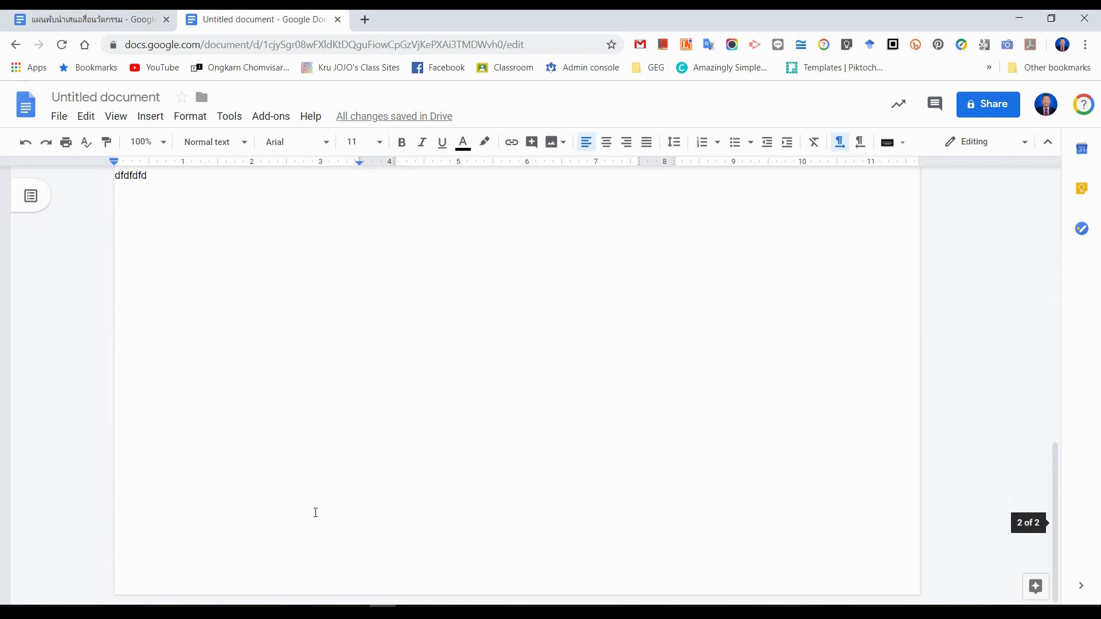
scroll(329, 516, up, 5)
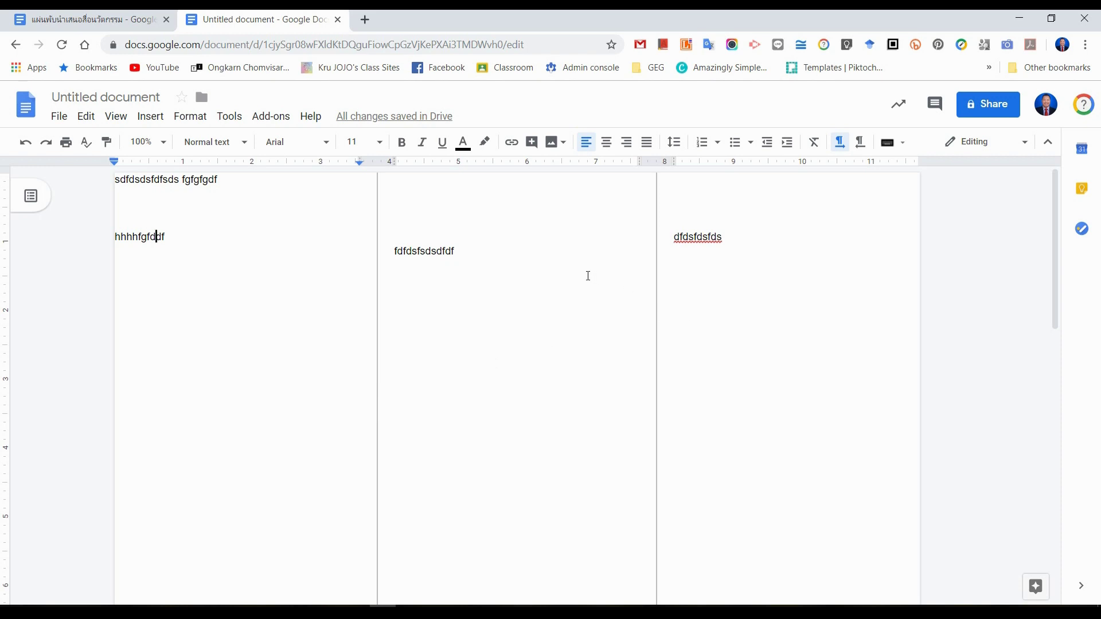
Add a long row of g's in the middle column and drag the ruler marker to adjust column widths
click(575, 264)
text(ggggggggggggggggggggggggggggggggggggggggggggggggggggggggggggggggggggggggggggggggggg)
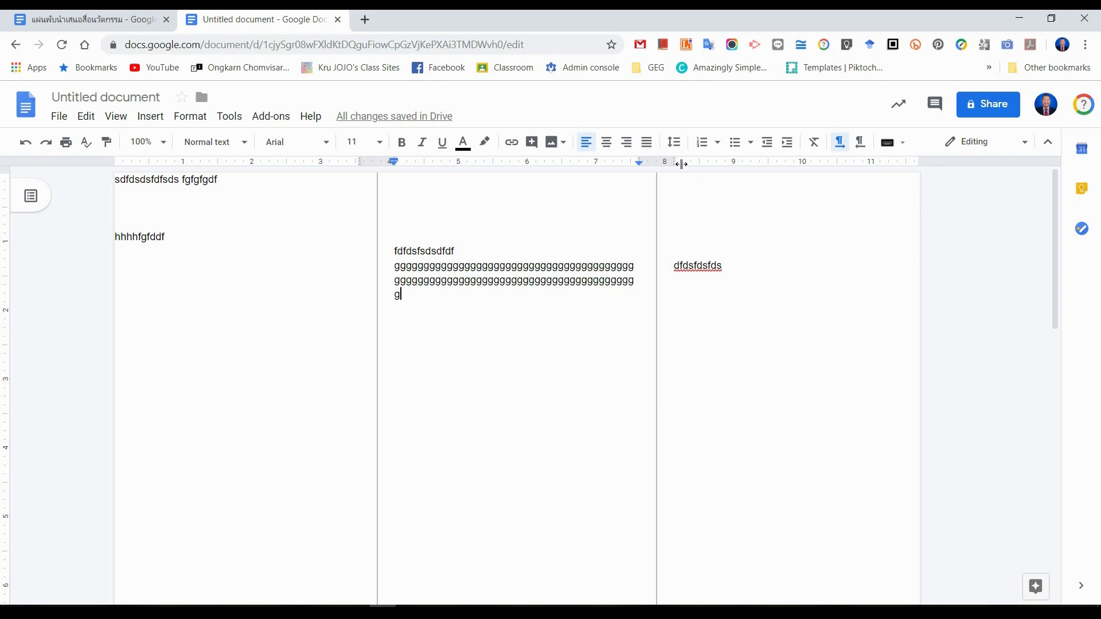
drag(680, 165, 663, 166)
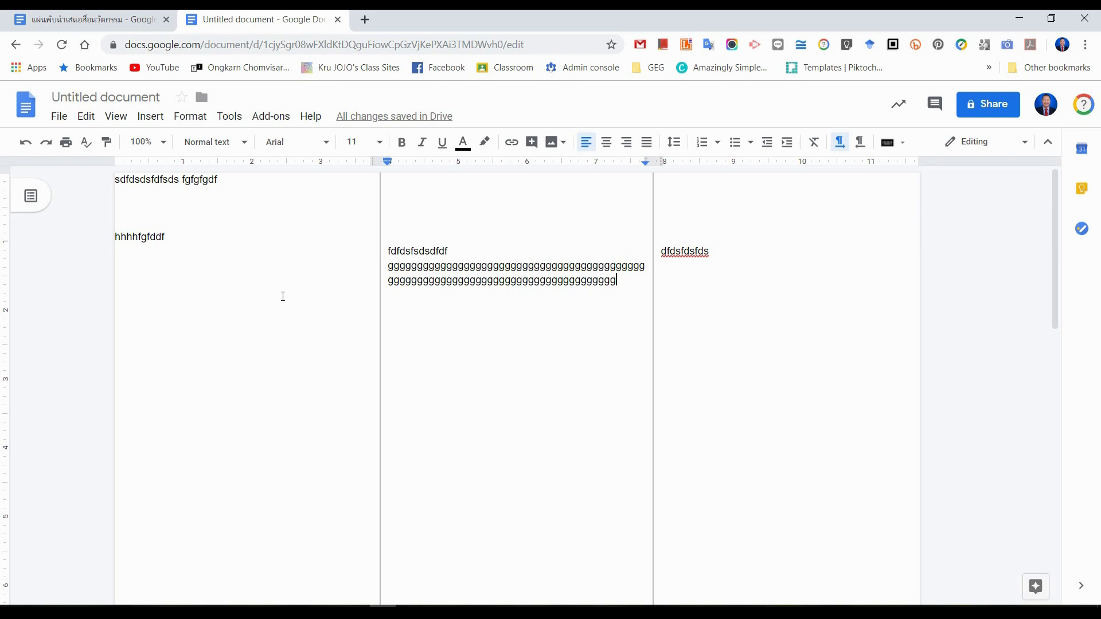
Move the test document to the trash and return to the Docs home screen
click(57, 116)
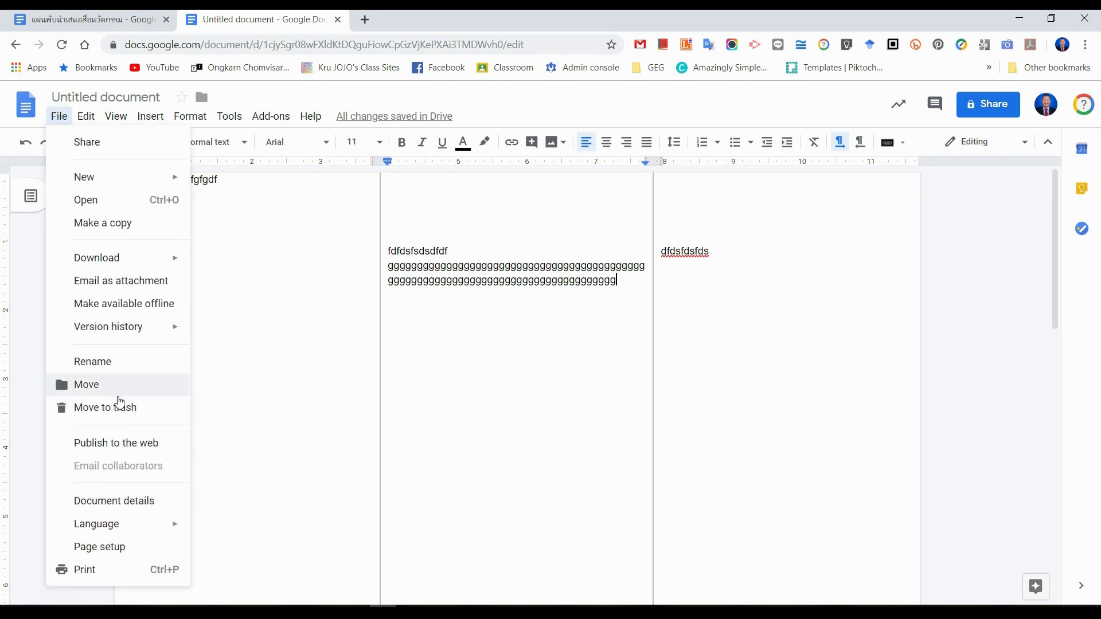
click(115, 409)
click(713, 387)
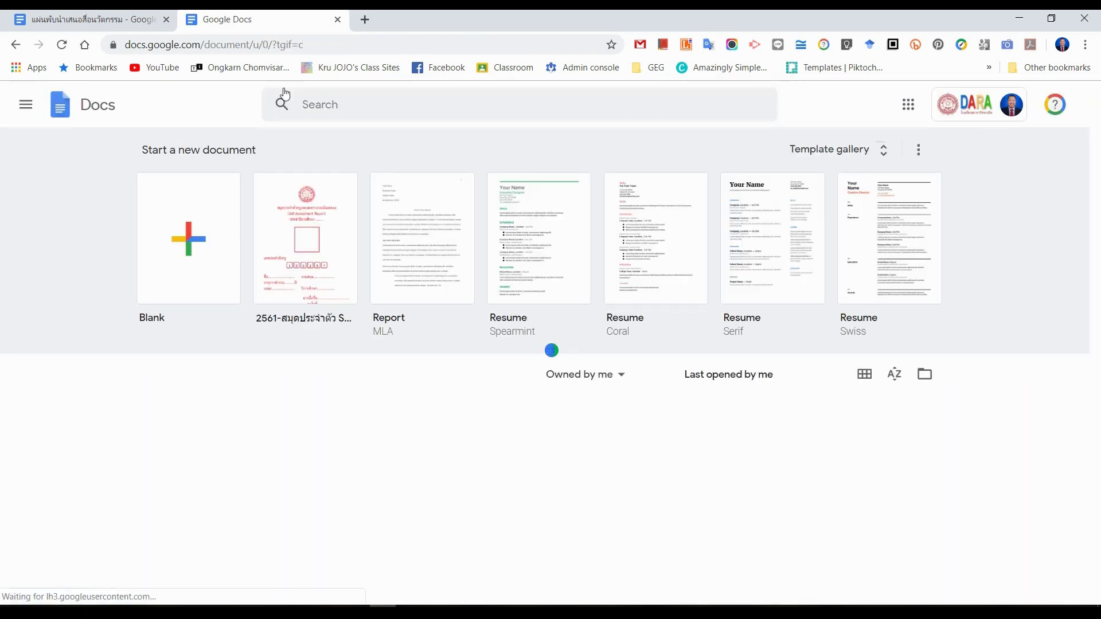
Create a new document from the Blank template
click(187, 279)
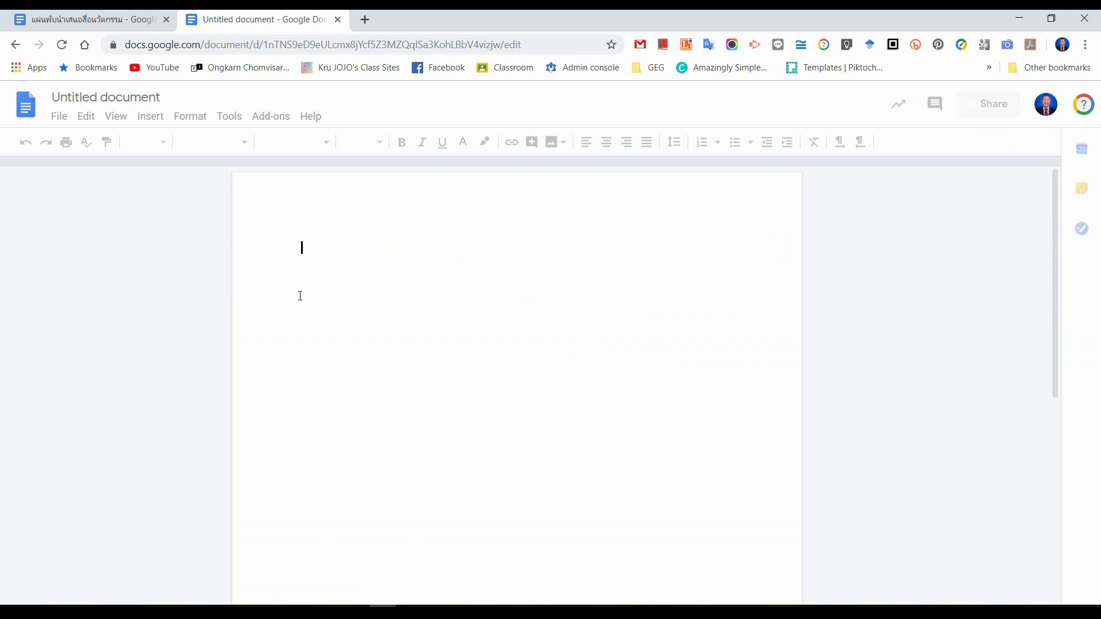
click(61, 124)
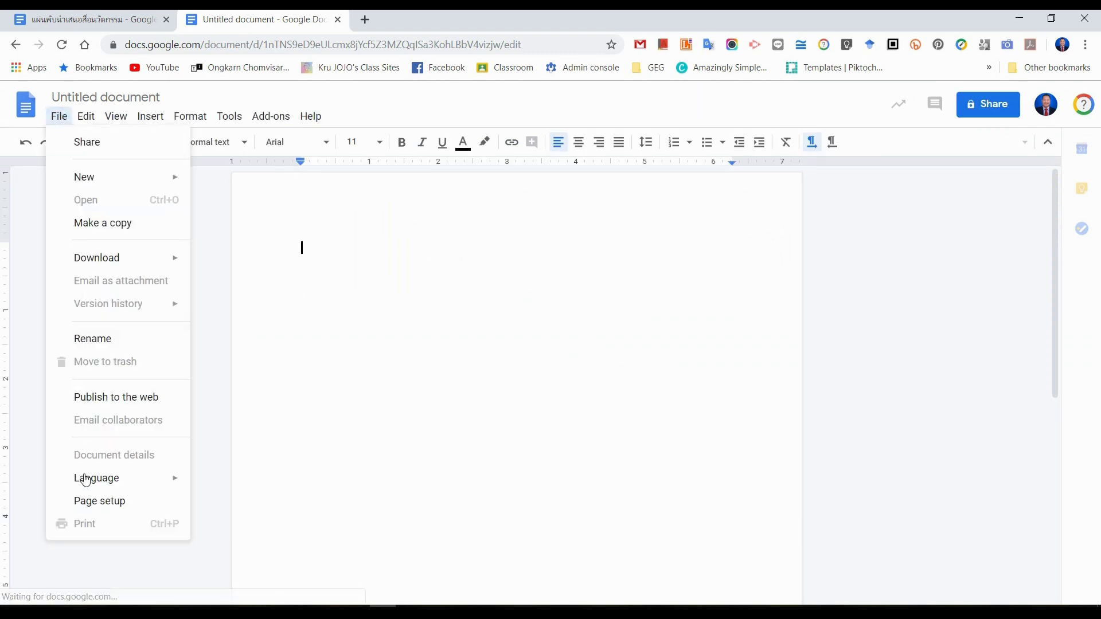
Make the new page landscape with zero top, bottom and right margins, and apply
click(100, 503)
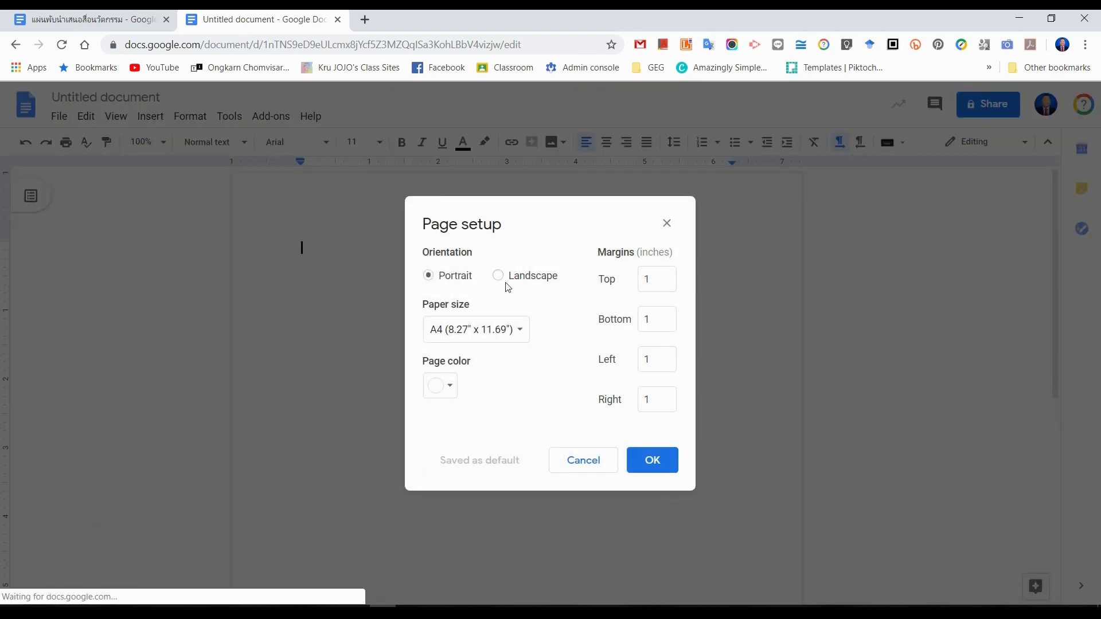
click(502, 277)
click(670, 289)
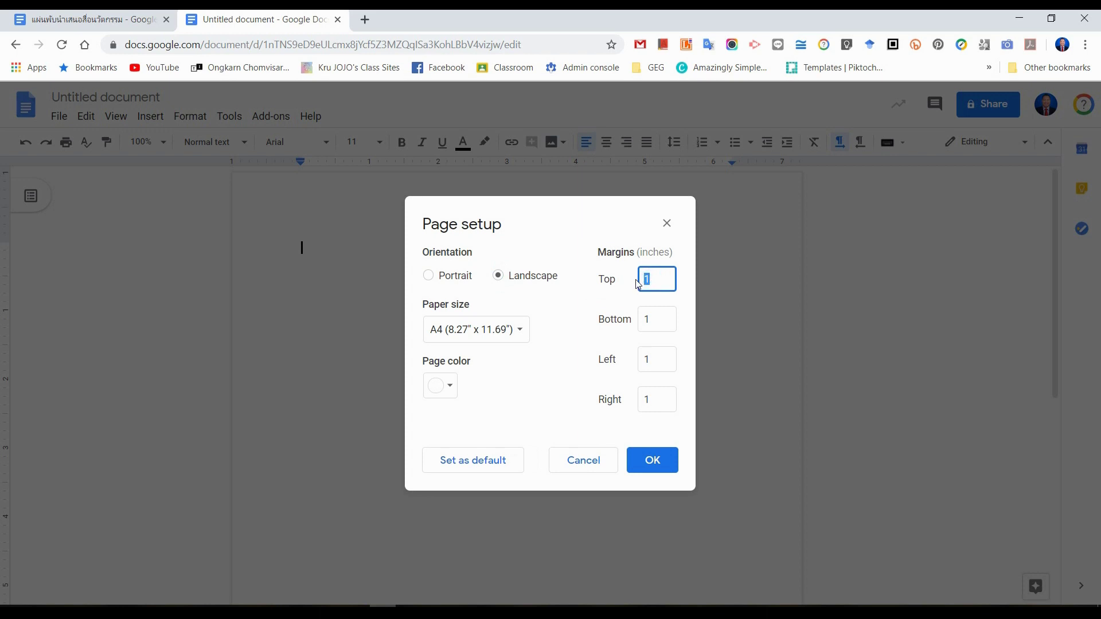
text(0)
click(640, 326)
text(0)
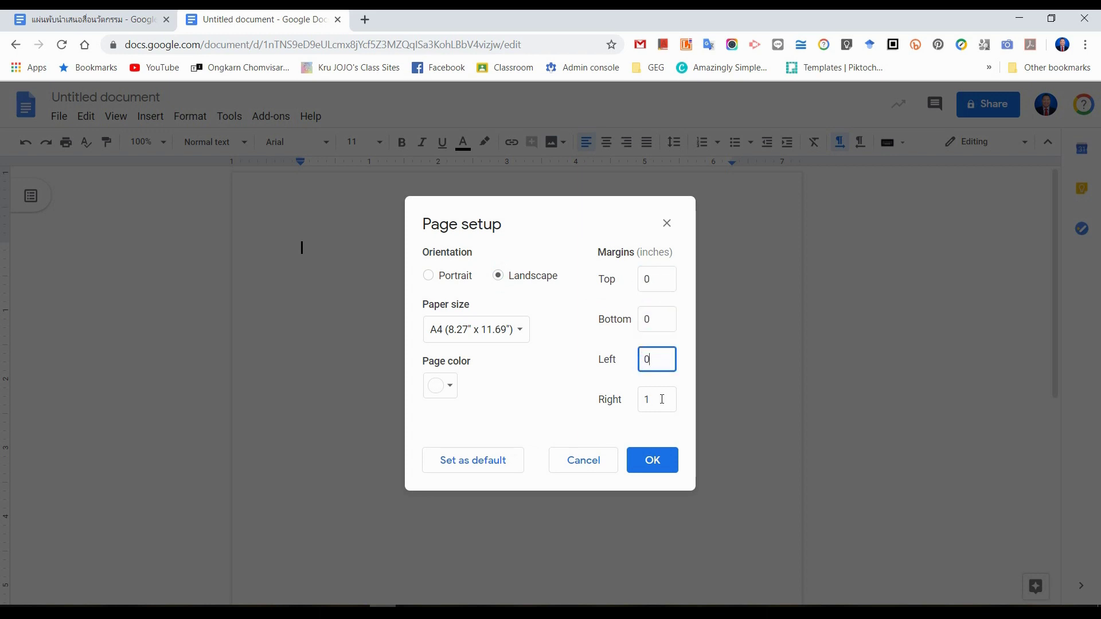
double_click(650, 399)
text(0)
click(652, 459)
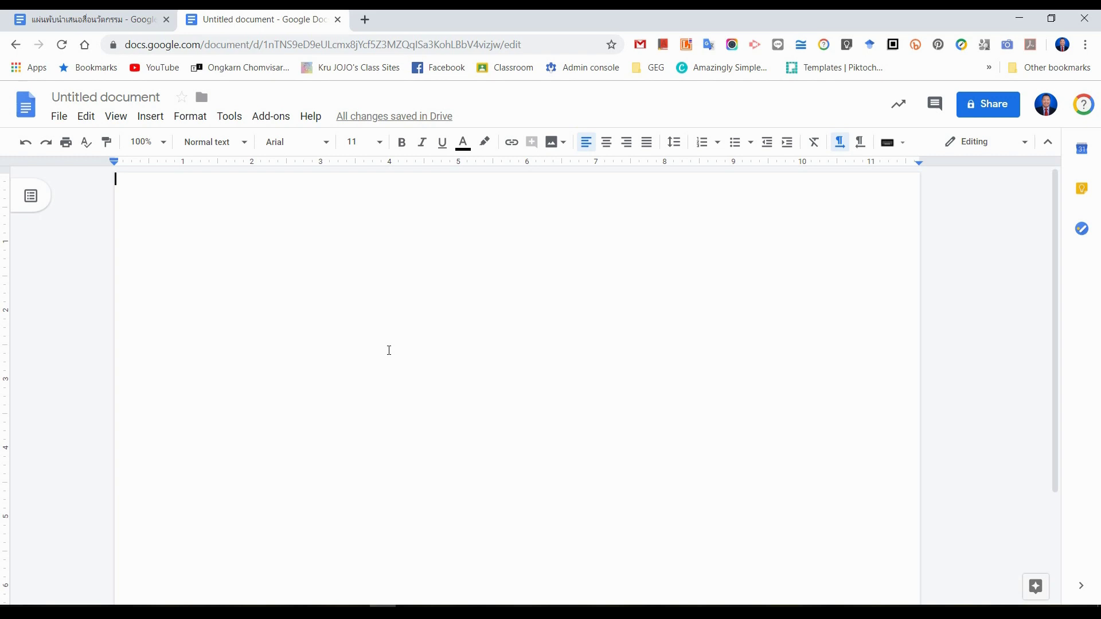
Insert a one-row, three-column table and lengthen its cell with blank lines to fill page 1
click(151, 117)
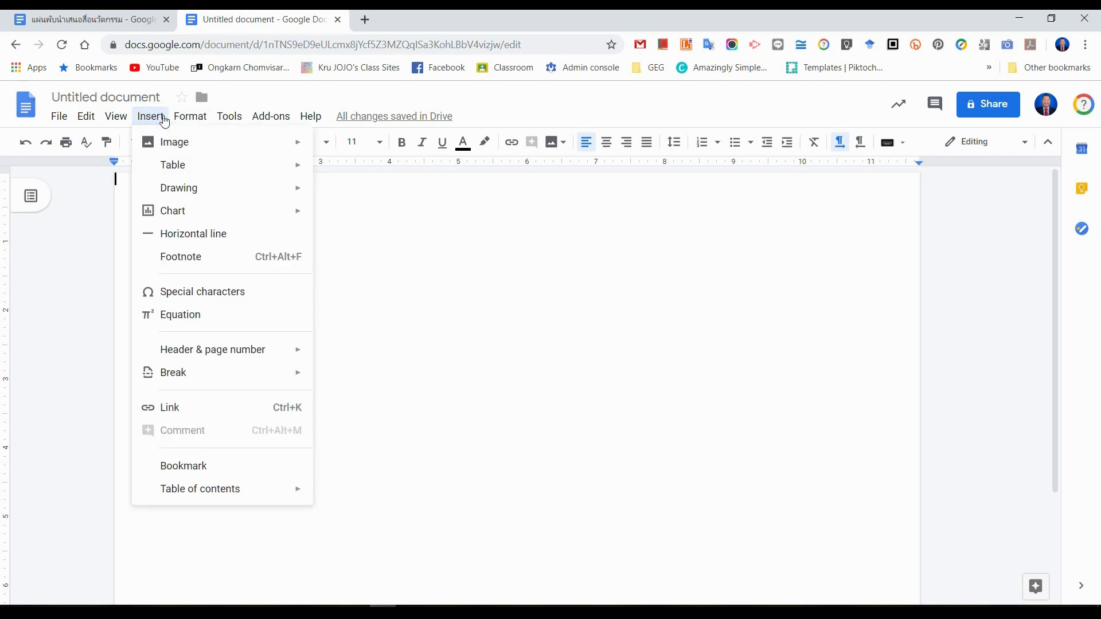
mouse_move(165, 165)
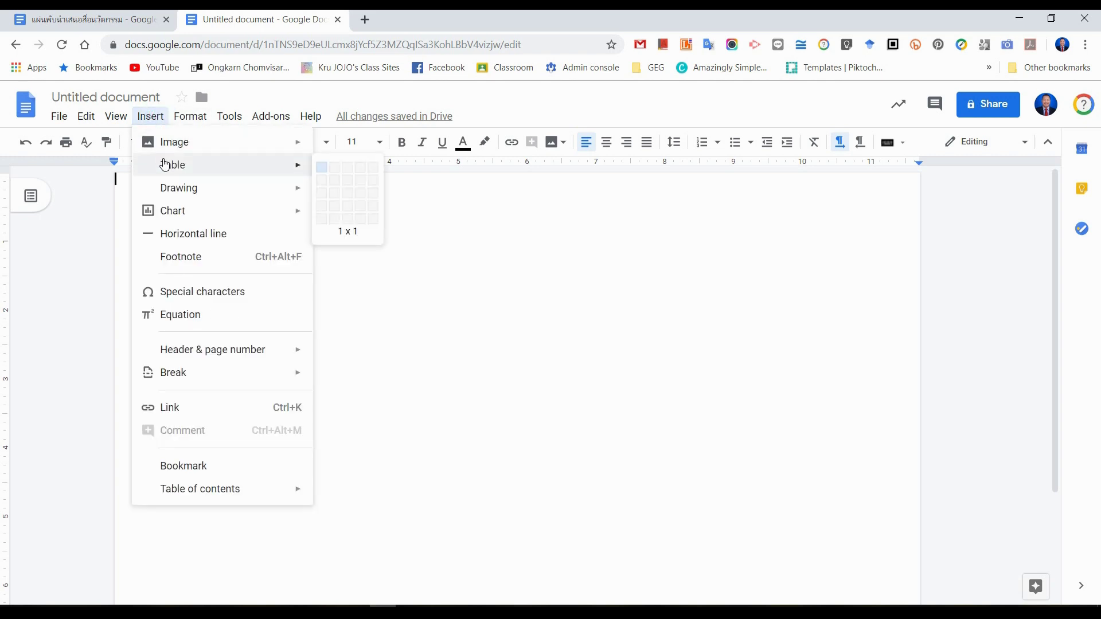
click(352, 169)
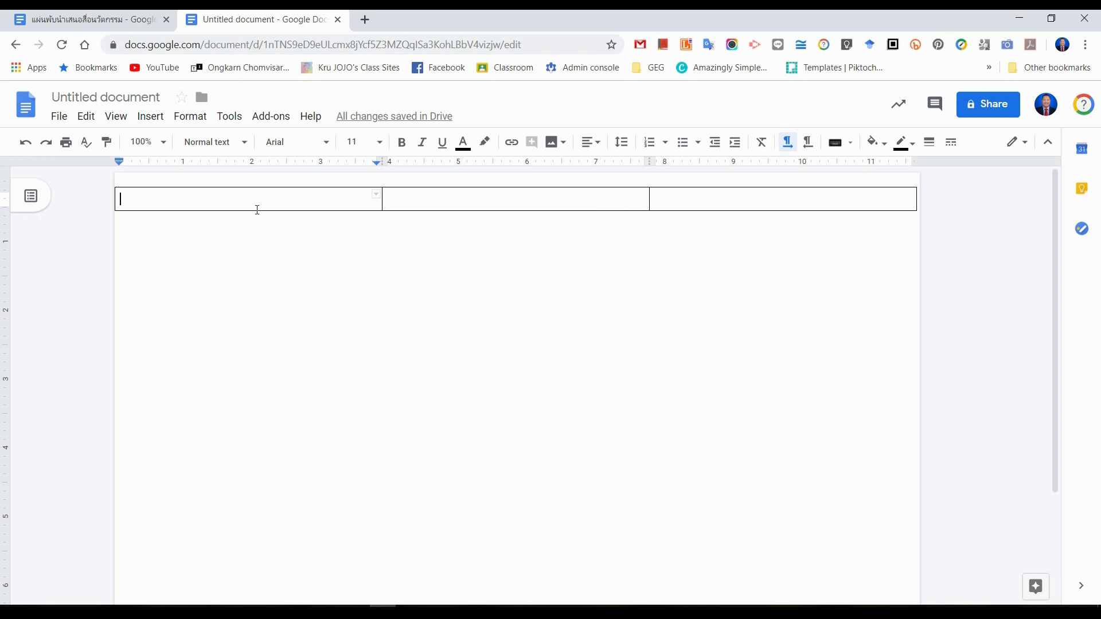
key(Return)
key(Return)
key(Return)
key(Return)
key(Return)
key(Return)
key(Return)
key(Return)
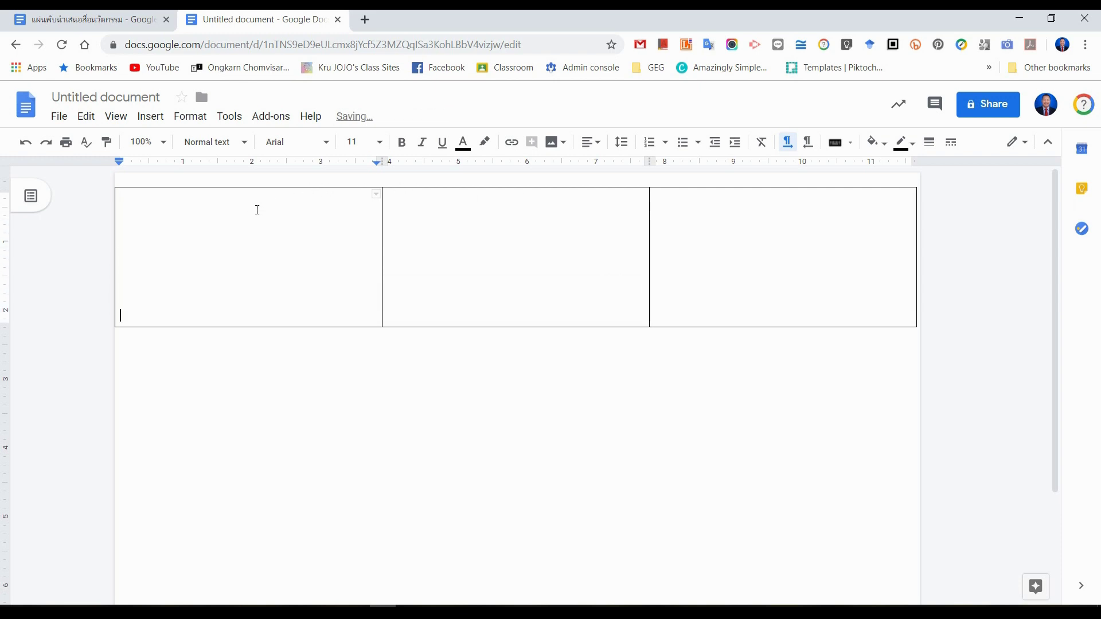
key(Return)
key(Return)
key(Return)
key(Return)
key(Return)
key(Return)
key(Return)
key(Return)
key(Return)
key(Return)
key(Return)
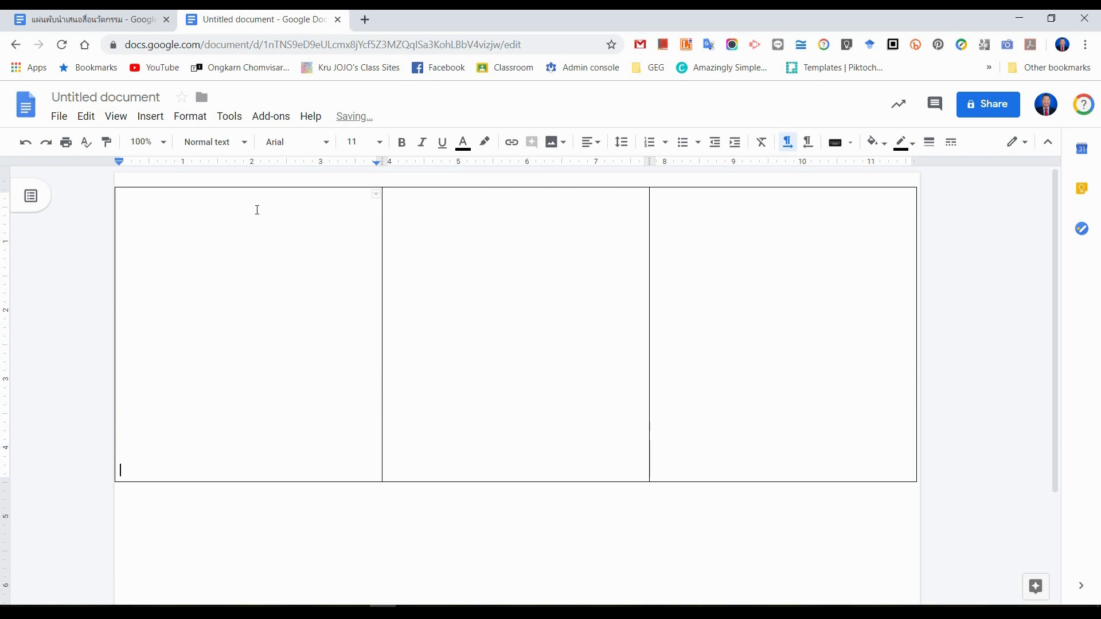
key(Return)
key(Return)
key(Return)
key(Return)
key(Return)
key(Return)
key(Return)
key(Return)
key(Return)
key(Return)
key(Return)
key(Return)
key(Return)
key(Return)
key(Return)
key(Return)
key(Return)
key(Return)
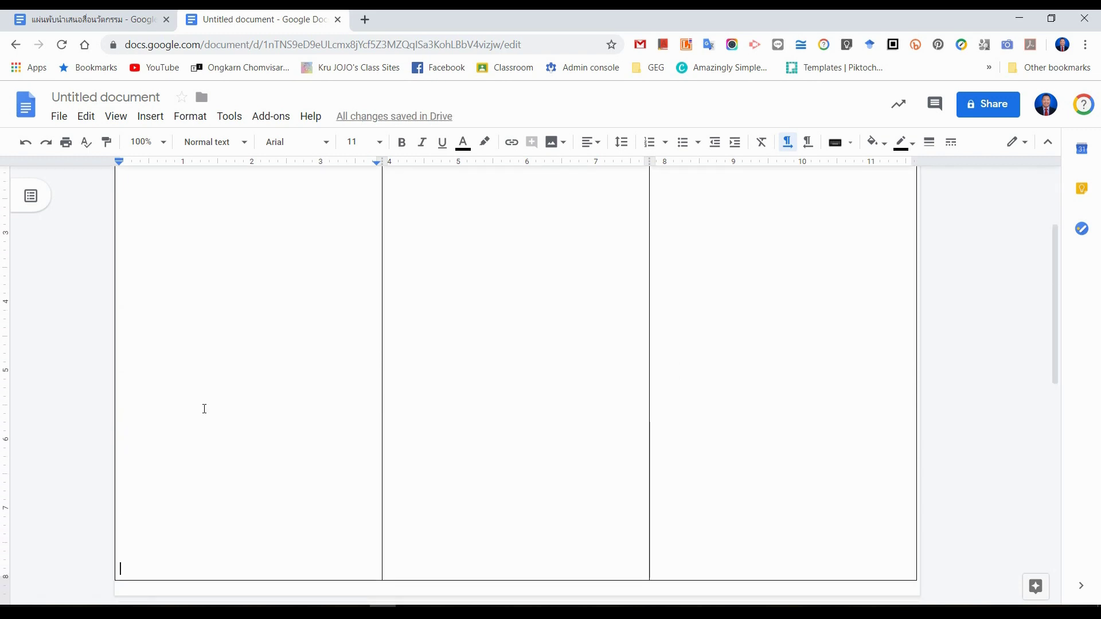
key(Return)
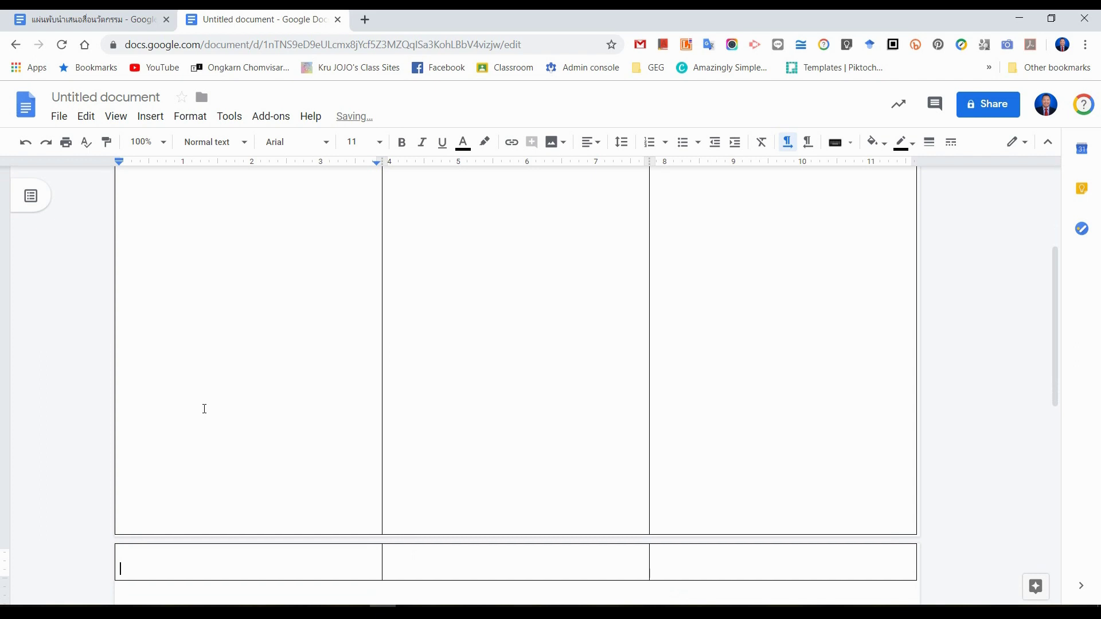
key(BackSpace)
key(BackSpace)
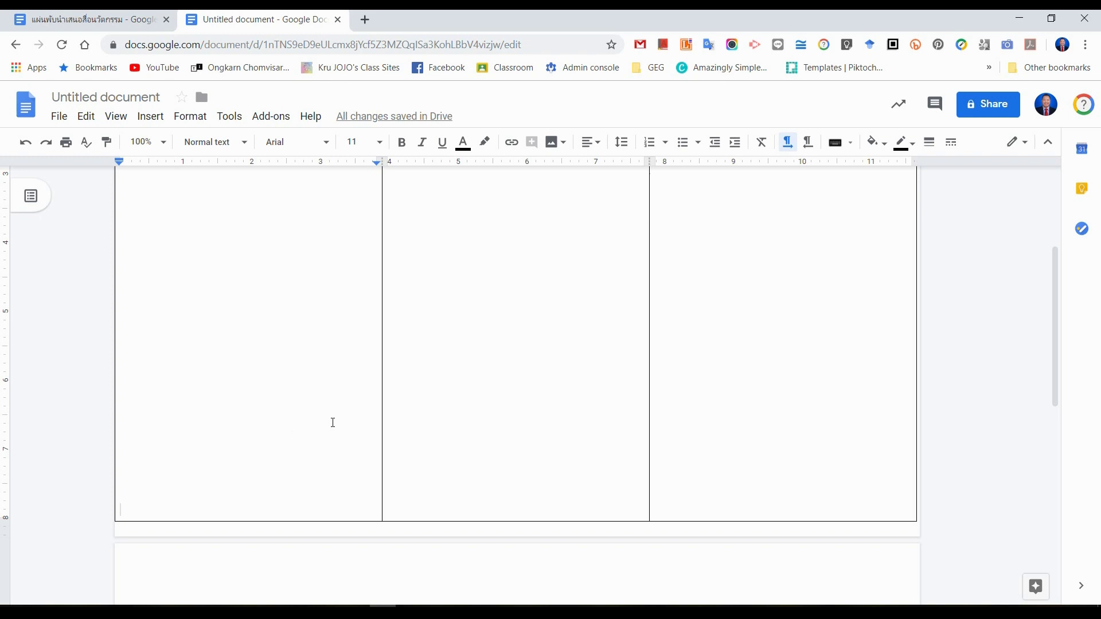
scroll(332, 423, down, 5)
Insert a second three-column table below it on page 2 and lengthen its cell
click(209, 302)
click(153, 117)
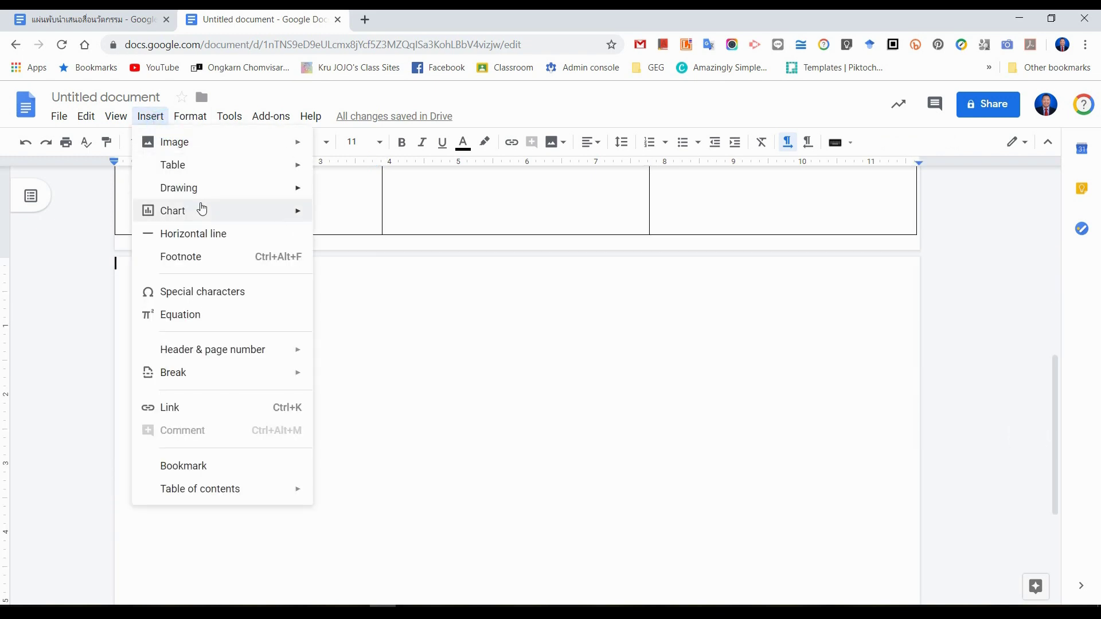
click(344, 168)
key(Return)
key(Return)
key(Return)
key(Return)
key(Return)
key(Return)
key(Return)
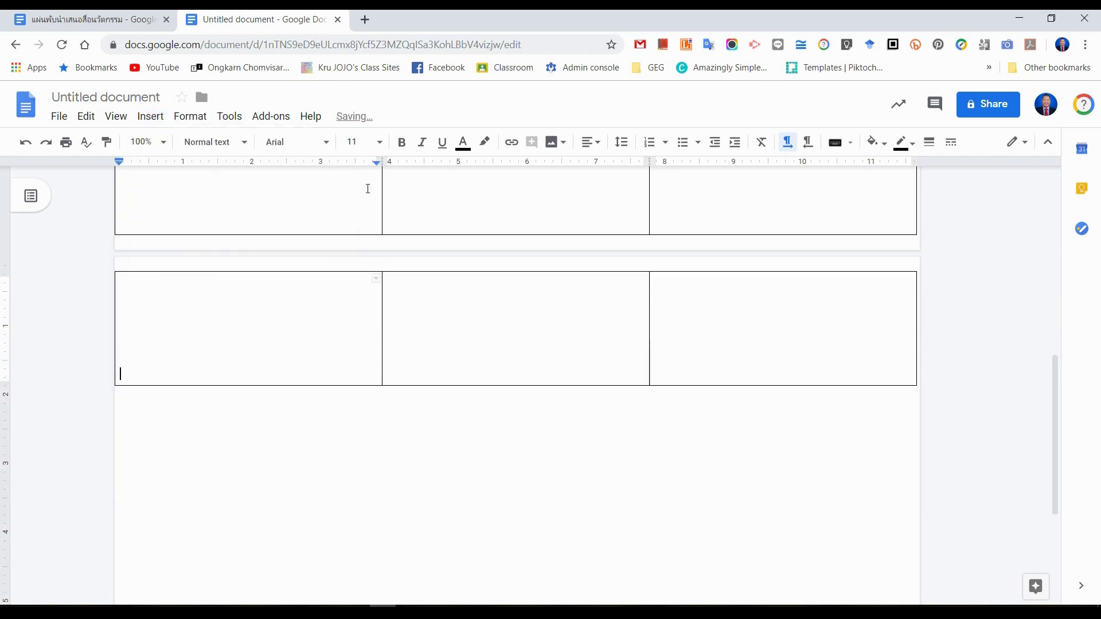
key(Return)
key(Return)
key(Return)
key(Return)
key(Return)
key(Return)
key(Return)
key(Return)
key(Return)
key(Return)
key(Return)
key(Return)
key(Return)
key(Return)
key(Return)
key(Return)
key(Return)
key(Return)
key(Return)
key(Return)
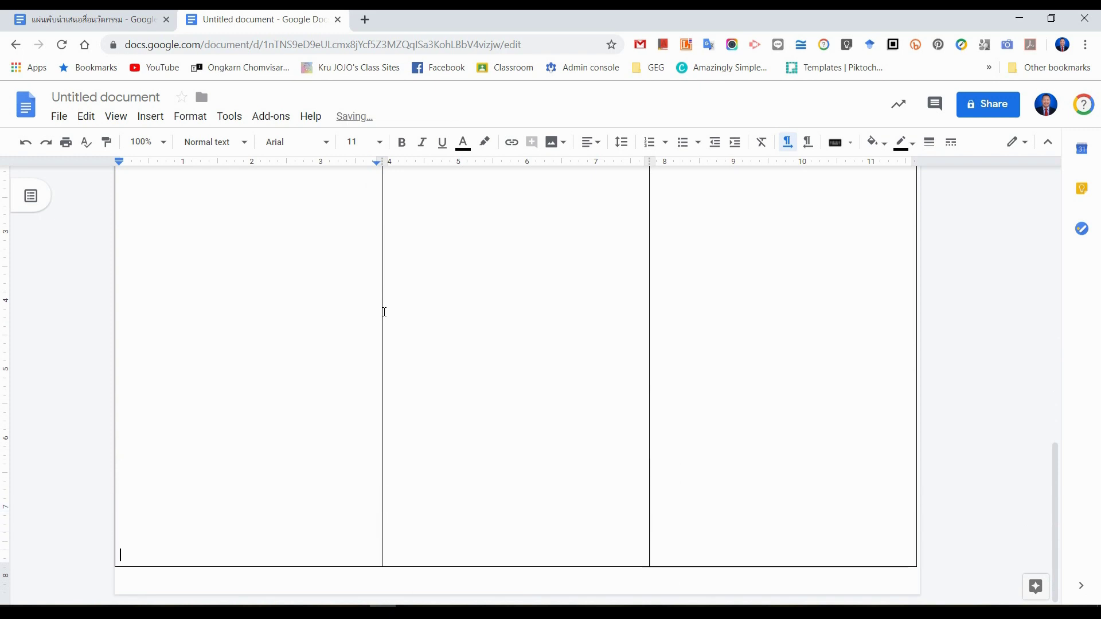
key(Return)
scroll(489, 403, up, 15)
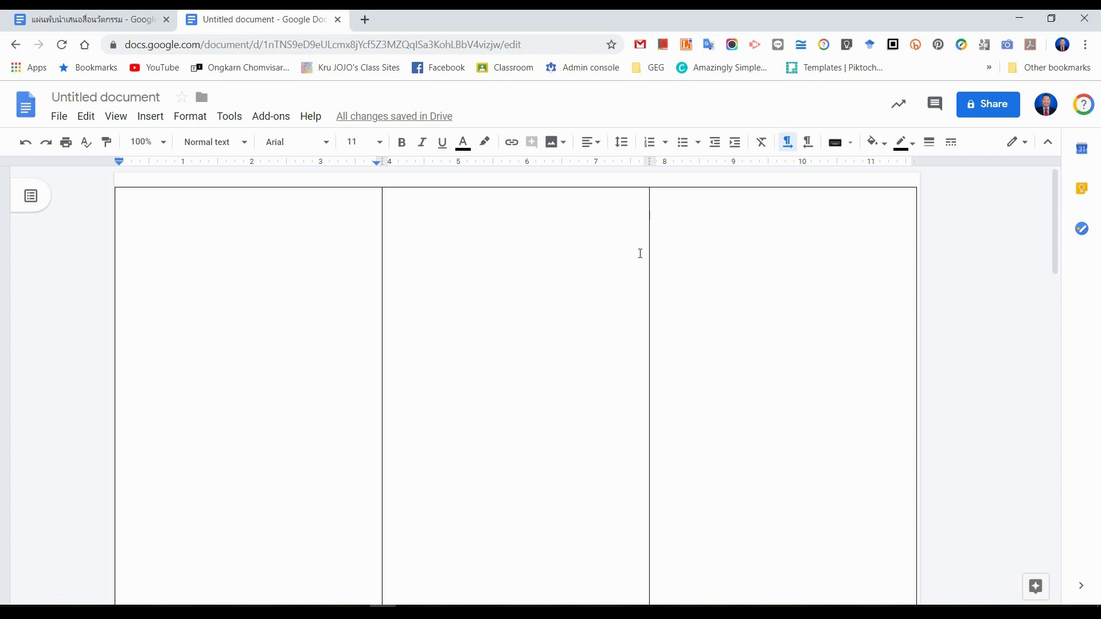
Type 'Front Cover' in the right panel at size 48, centred
click(754, 217)
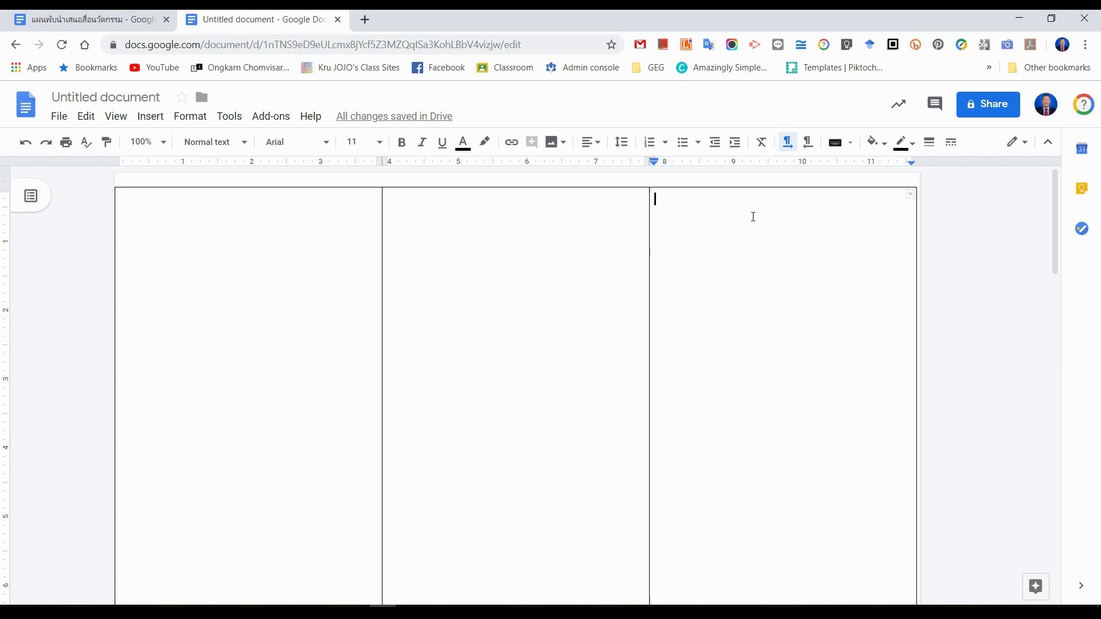
text(Front Cover)
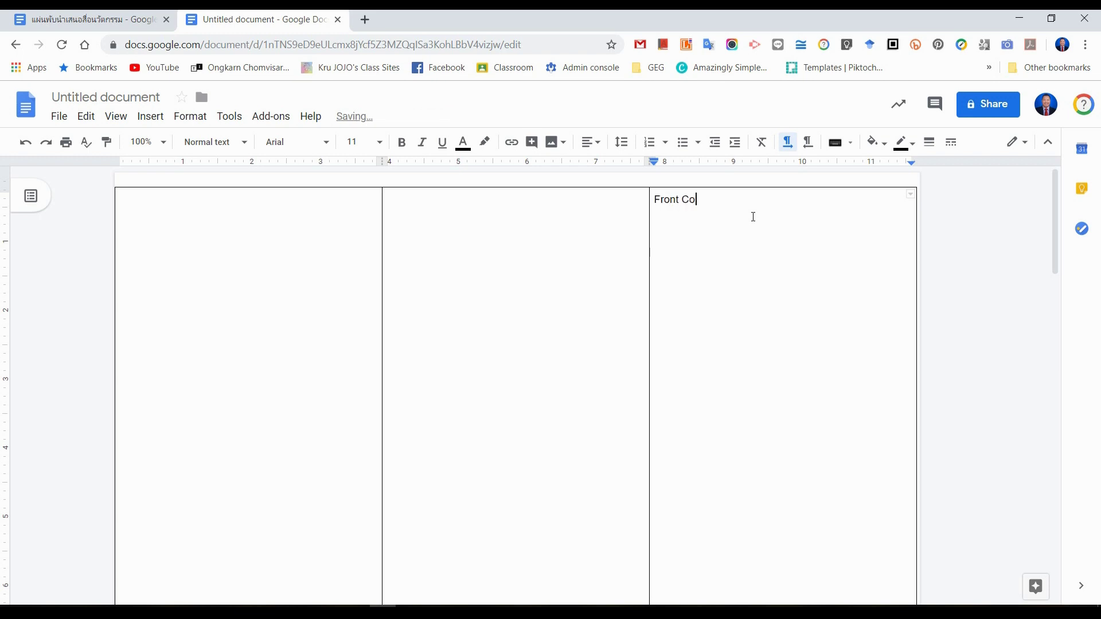
click(732, 204)
click(671, 201)
triple_click(677, 206)
click(361, 142)
click(363, 398)
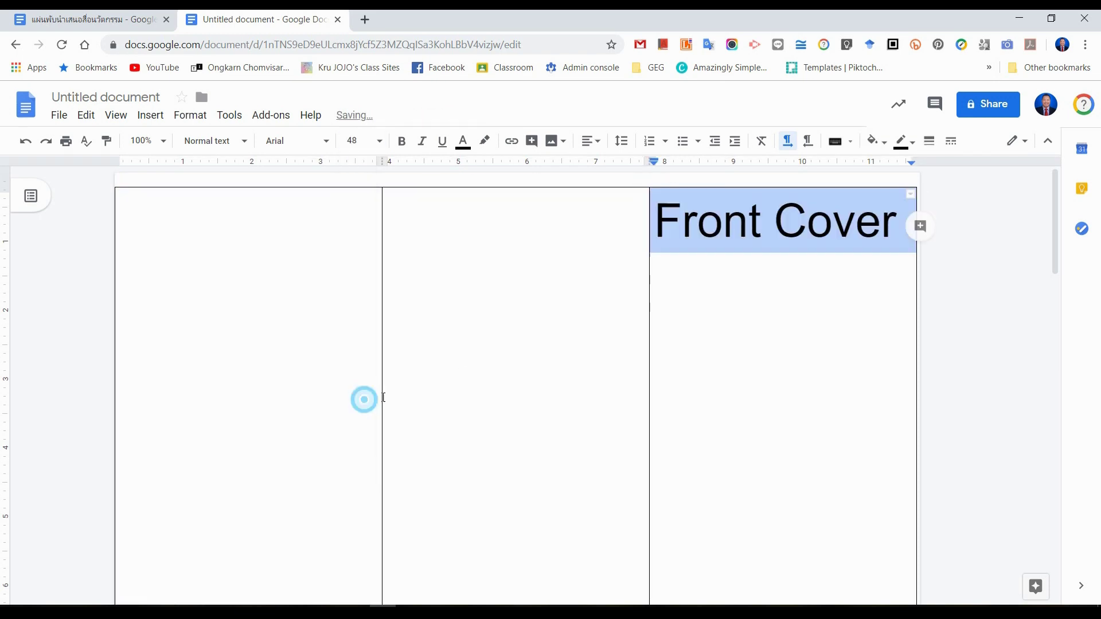
click(590, 141)
click(551, 170)
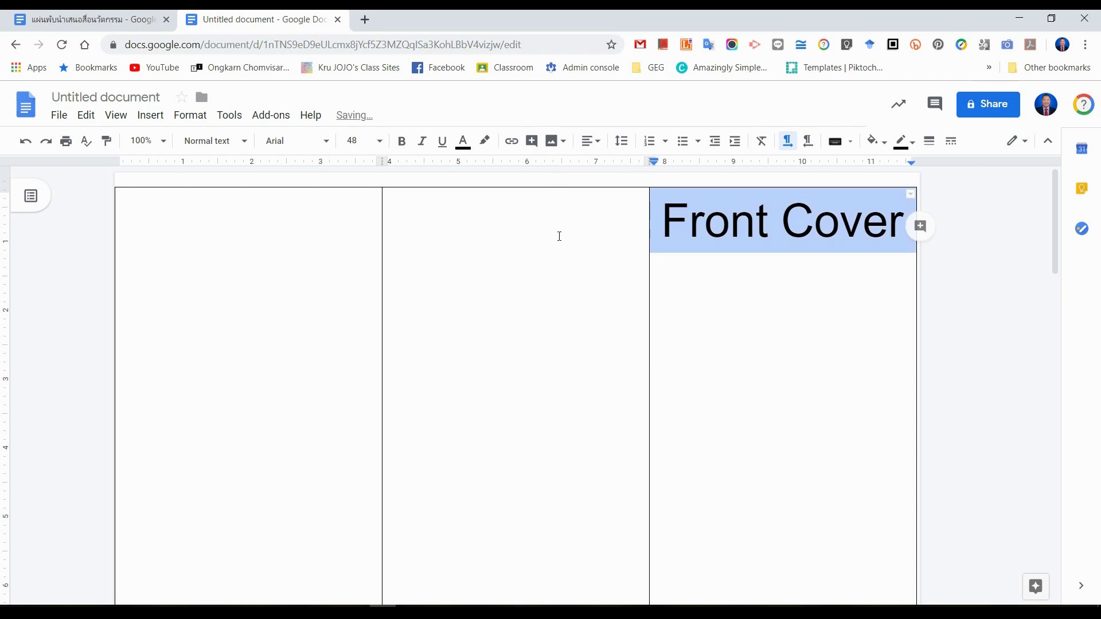
Type 'Back Cover' at size 48 in the middle panel and add 'first Window' below Front Cover
click(504, 214)
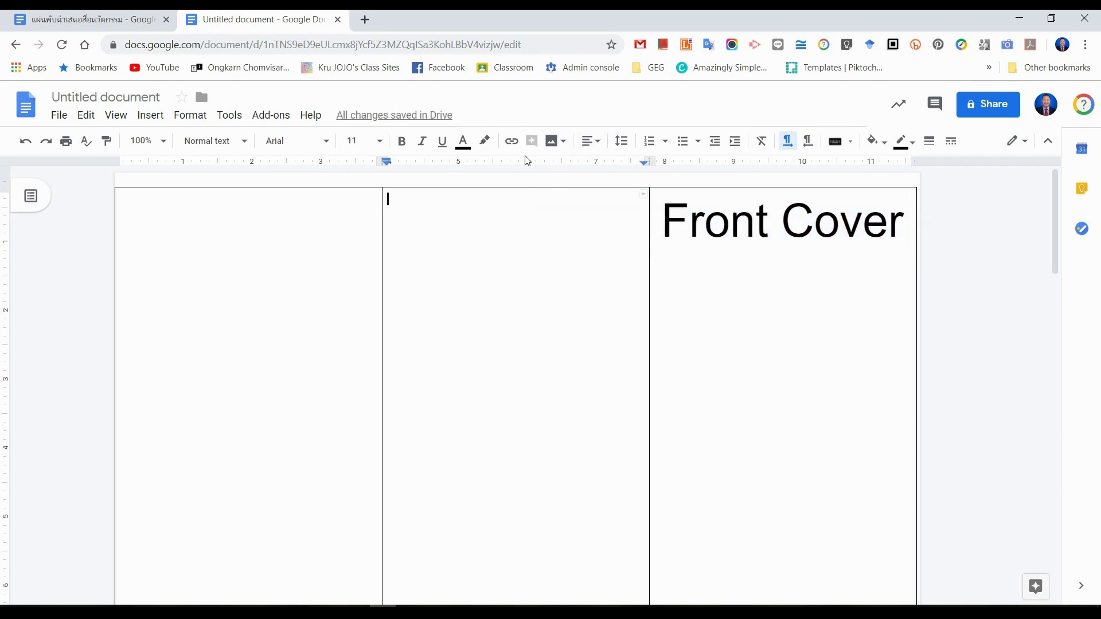
text(Back Cover)
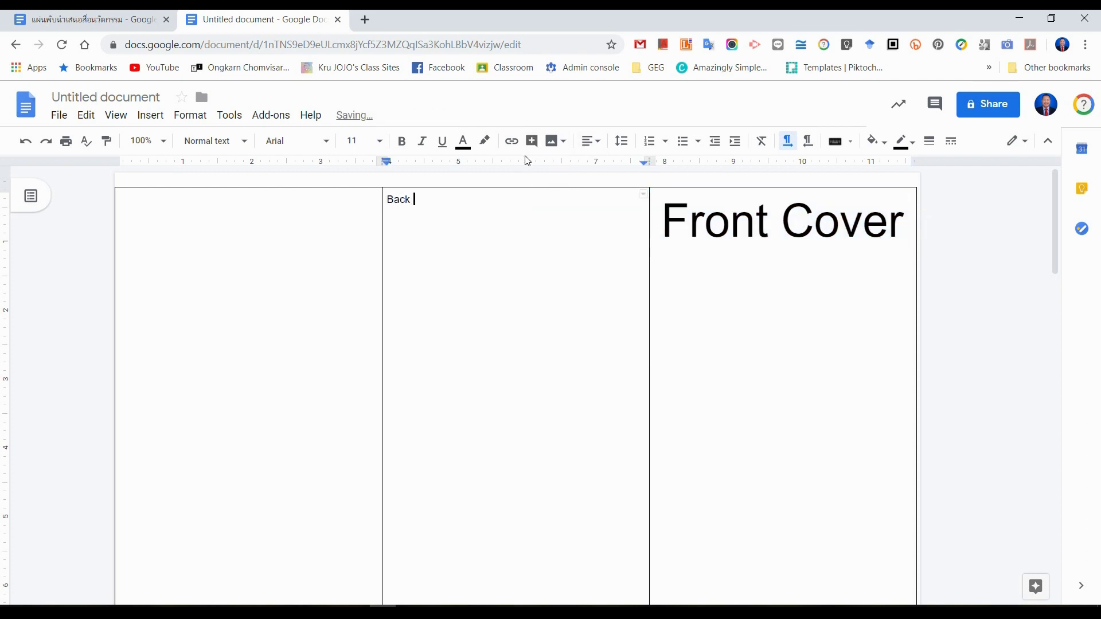
triple_click(497, 204)
click(359, 141)
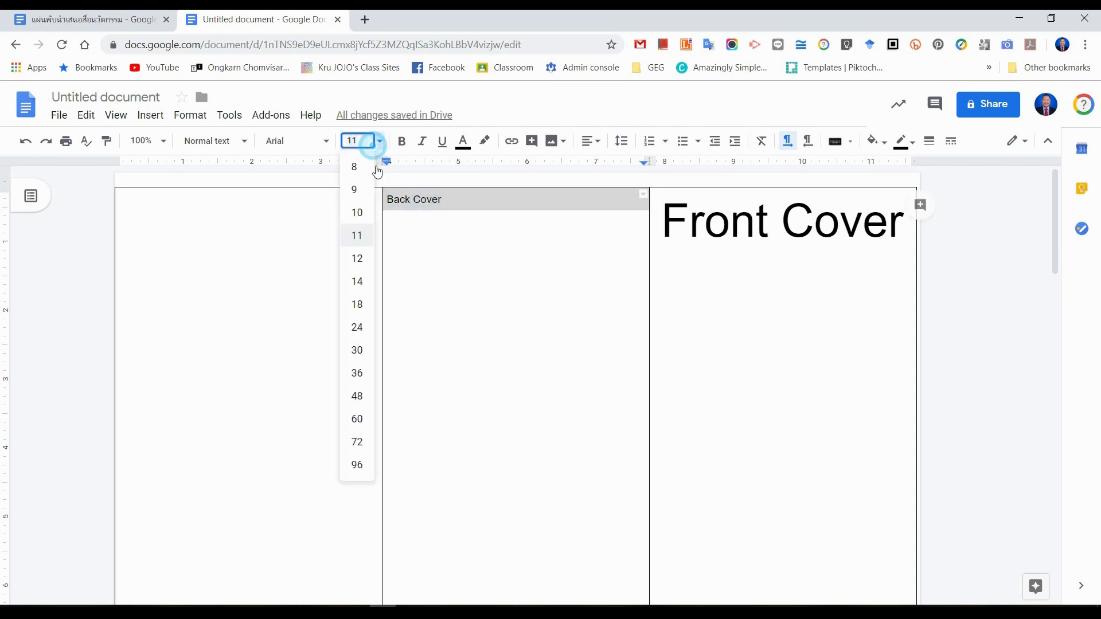
click(355, 397)
click(754, 256)
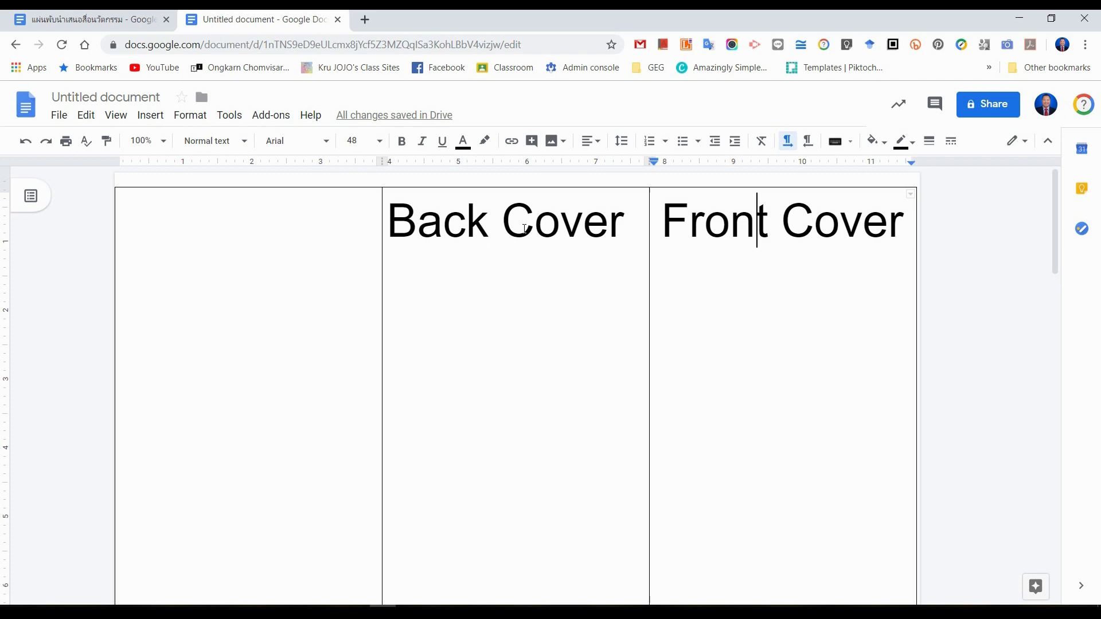
click(856, 399)
text(first Window)
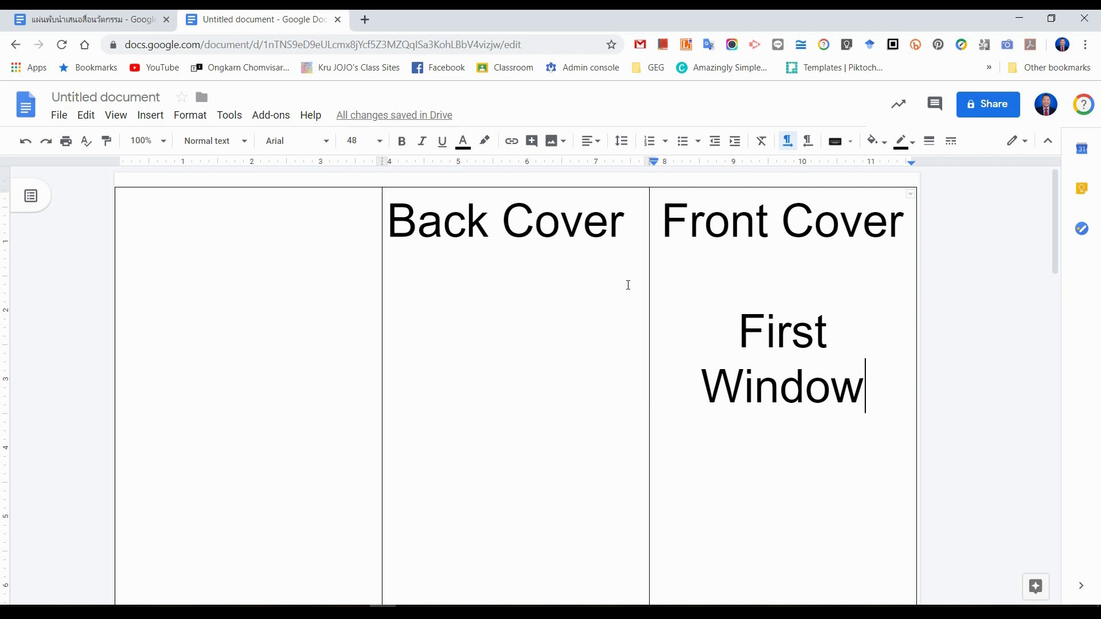
Type 'second Window' in the left panel, enlarge it, and centre it
click(337, 222)
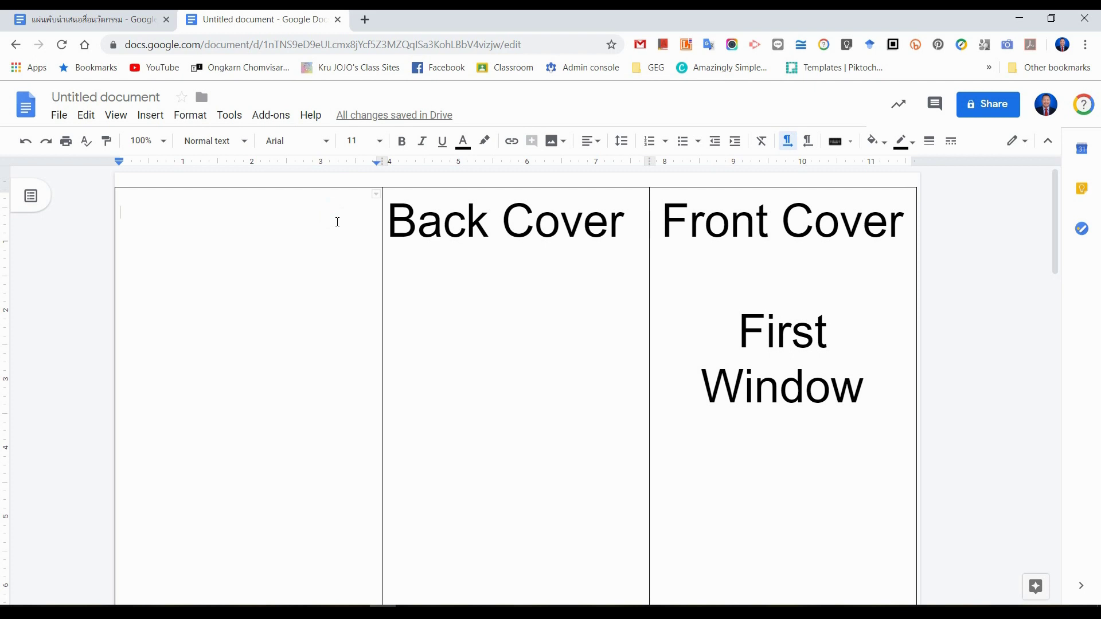
text(s)
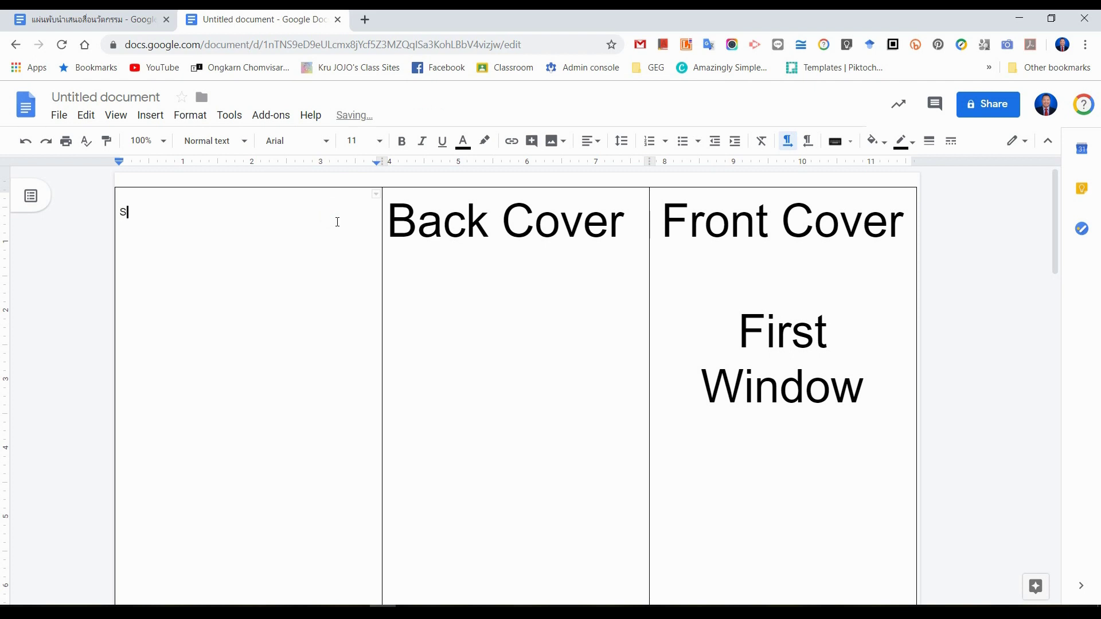
text(econd Window)
triple_click(183, 214)
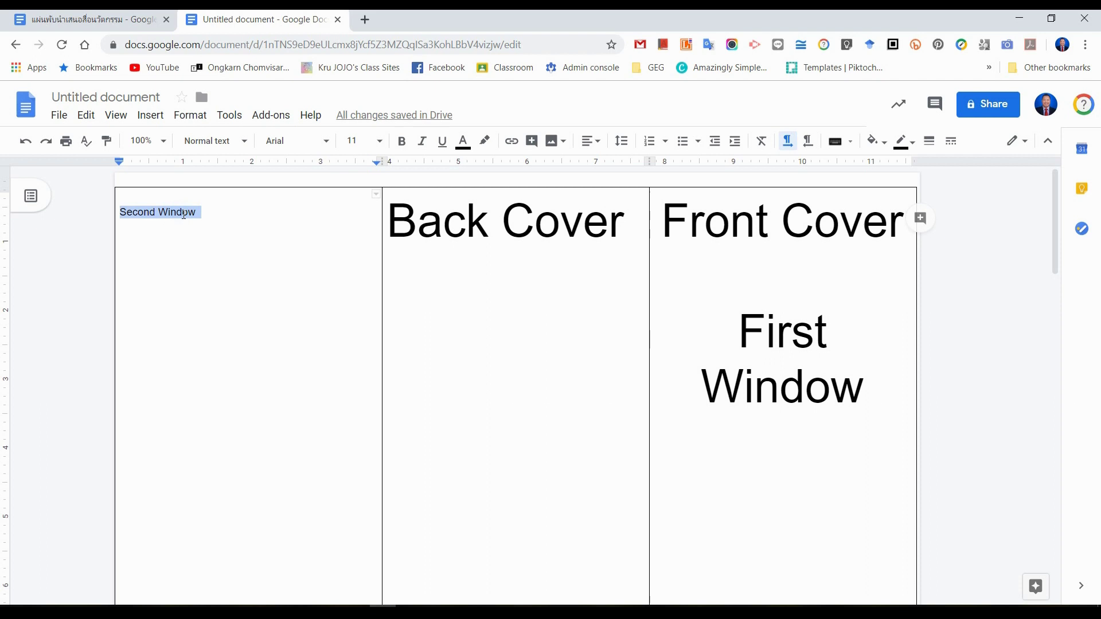
click(361, 141)
click(358, 395)
click(598, 141)
click(552, 167)
Lower the Back Cover and Front Cover/First Window labels with blank lines above them
click(502, 296)
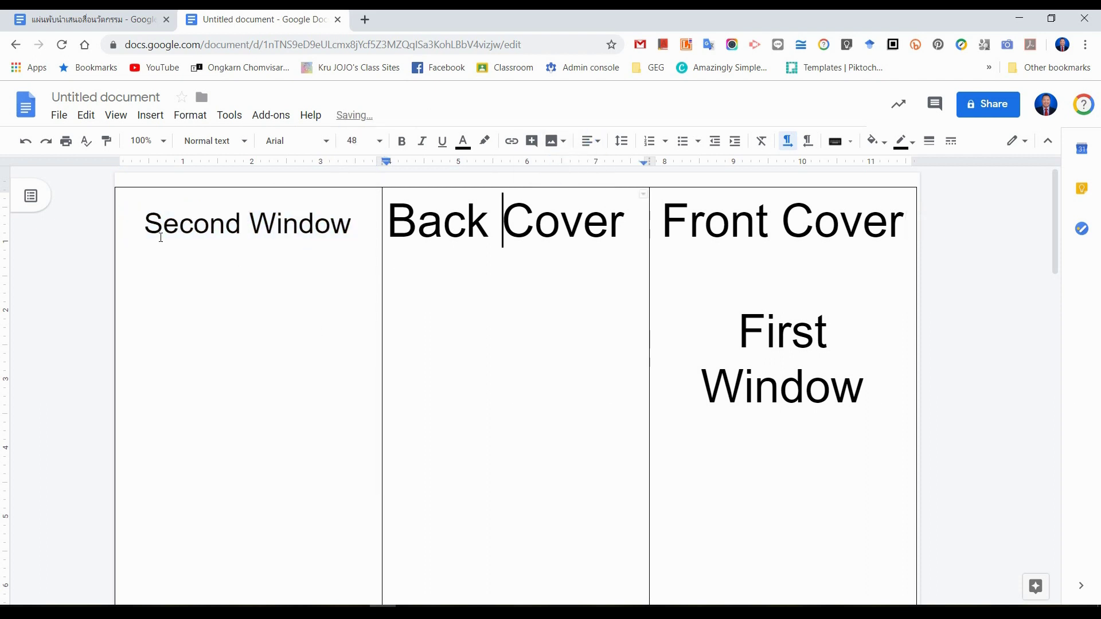
click(157, 245)
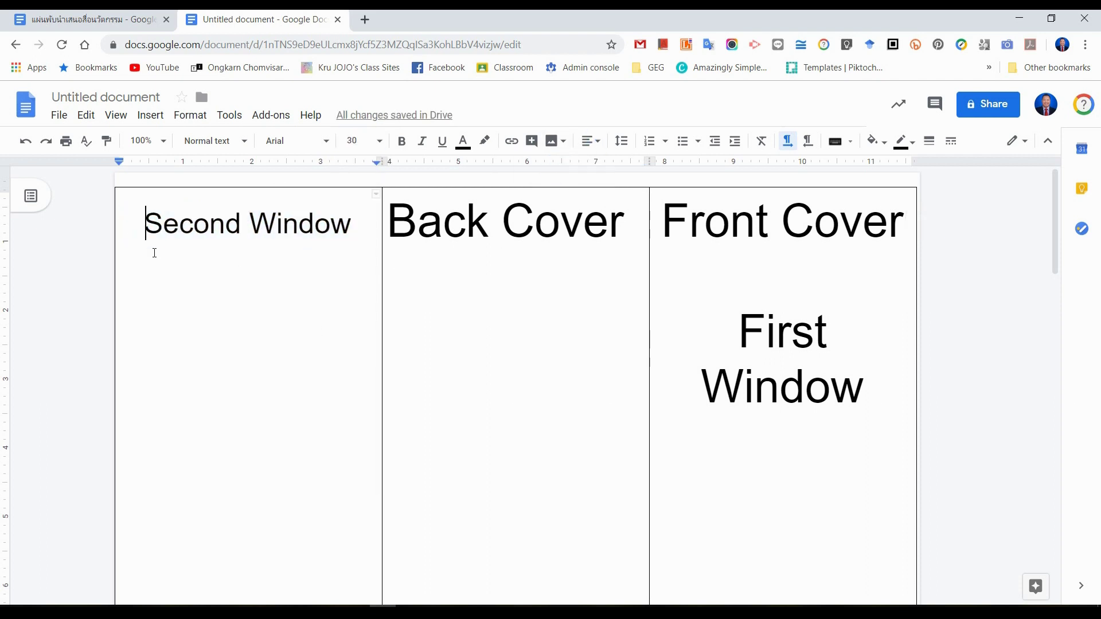
key(Return)
key(Return)
key(Return)
key(Return)
key(Return)
key(Return)
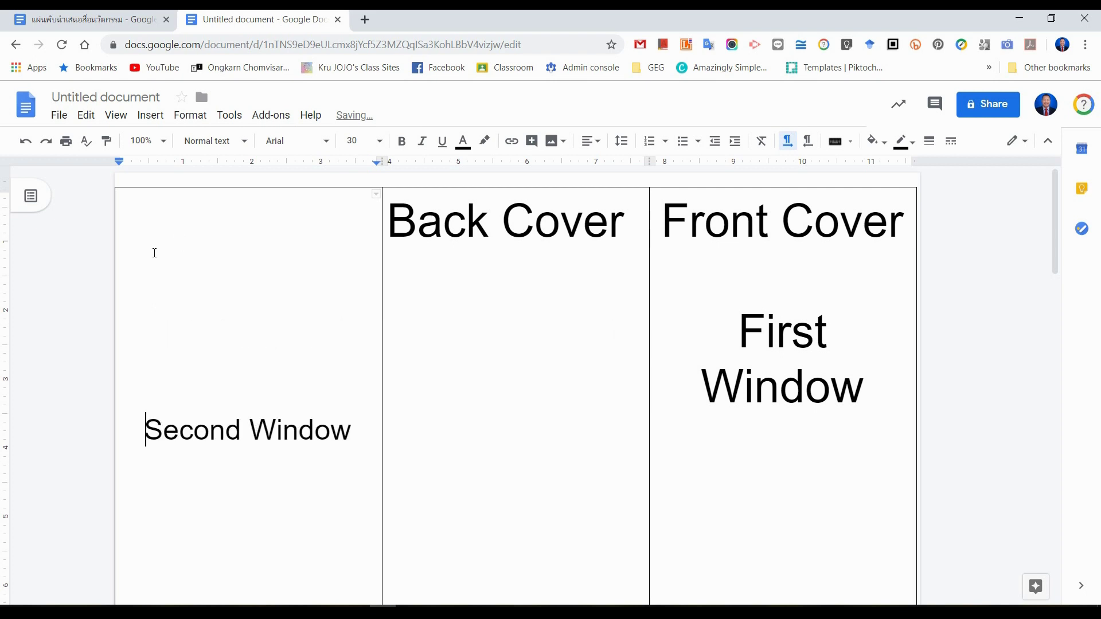
key(ctrl+shift+l)
key(BackSpace)
key(BackSpace)
key(BackSpace)
key(BackSpace)
key(BackSpace)
key(BackSpace)
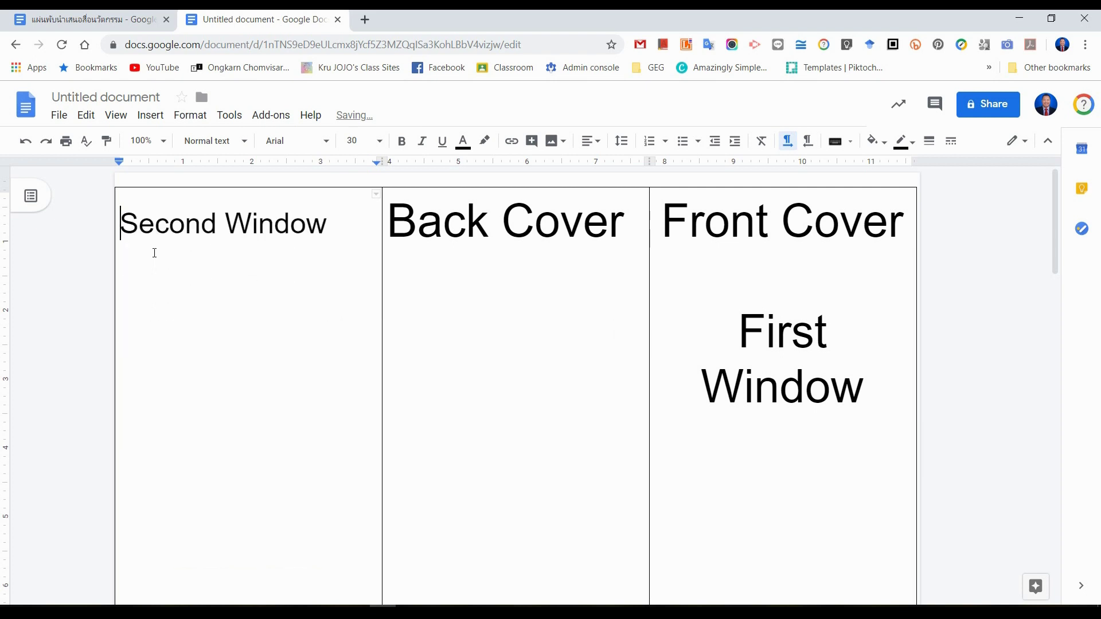
click(403, 232)
key(Return)
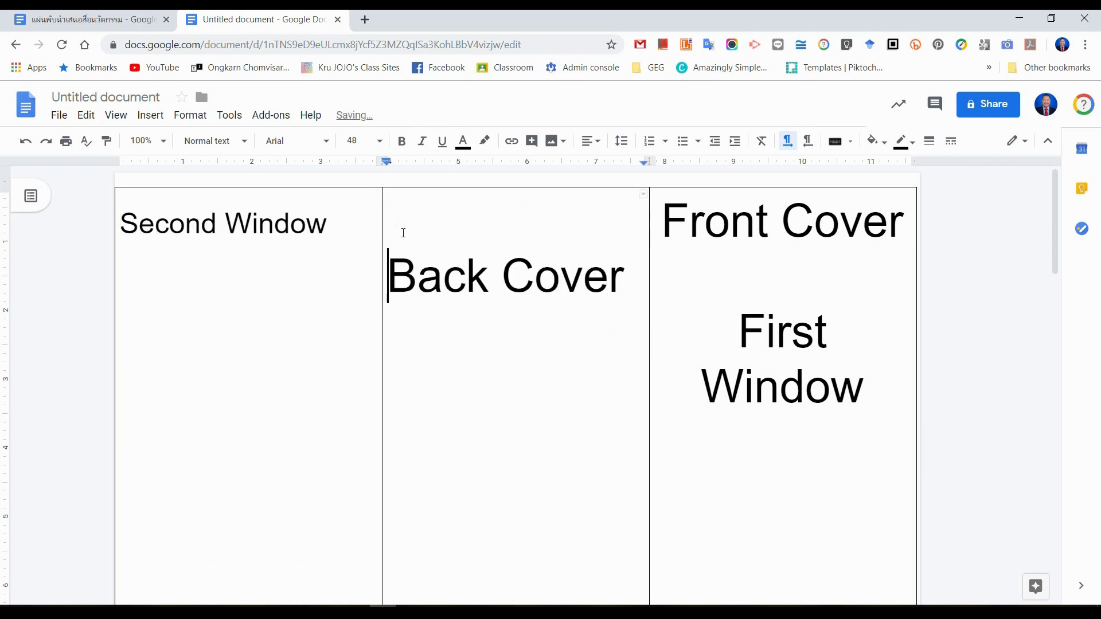
key(Return)
key(Return)
key(Return)
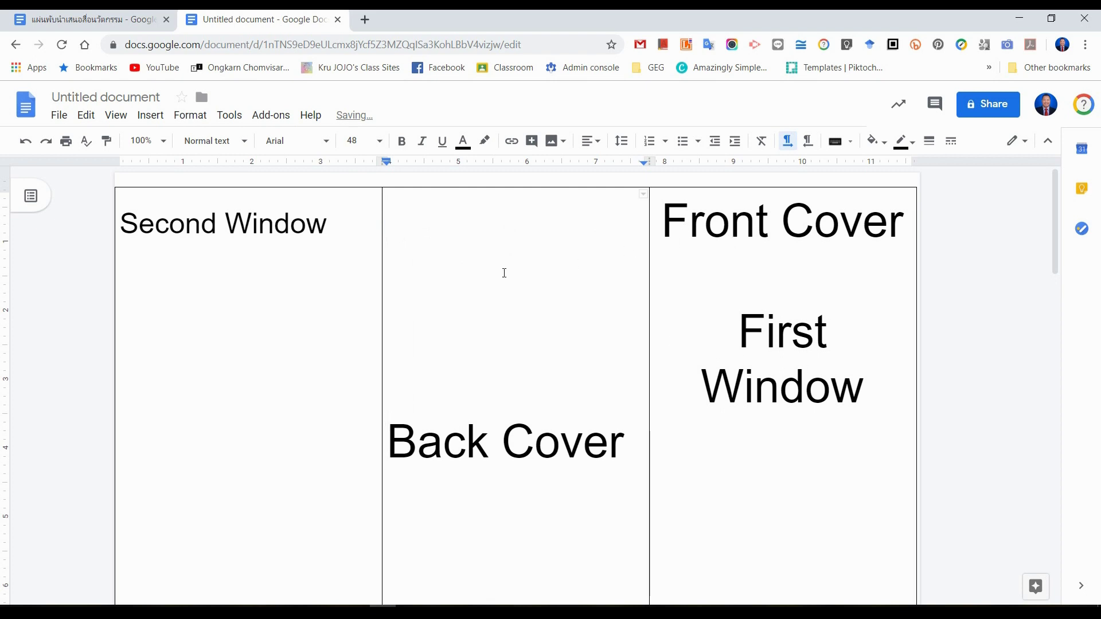
click(688, 238)
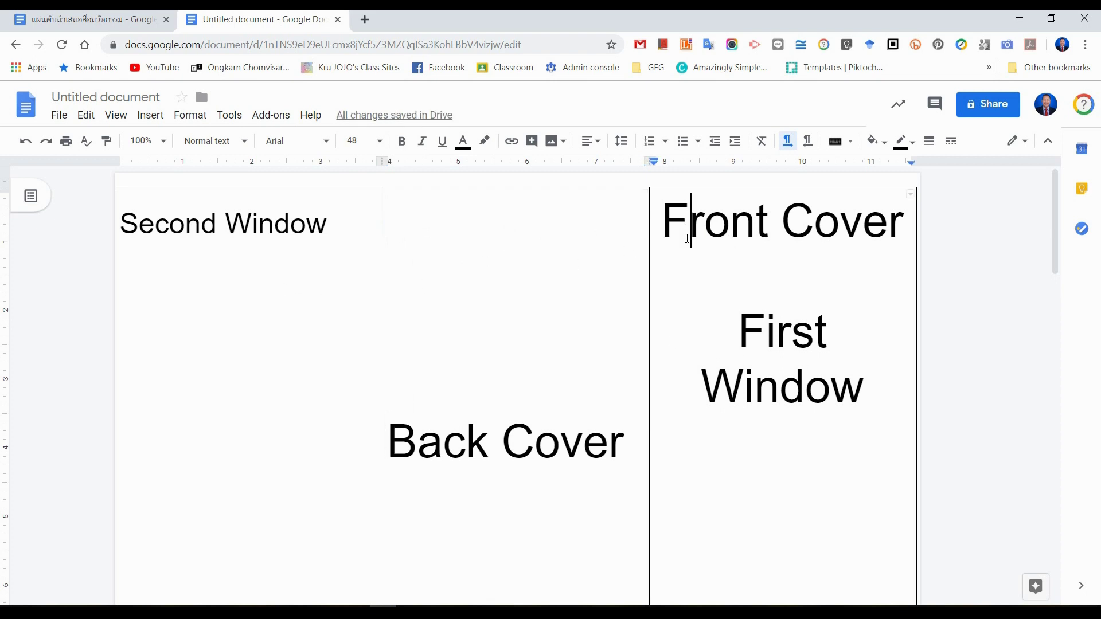
key(Home)
key(Return)
key(Return)
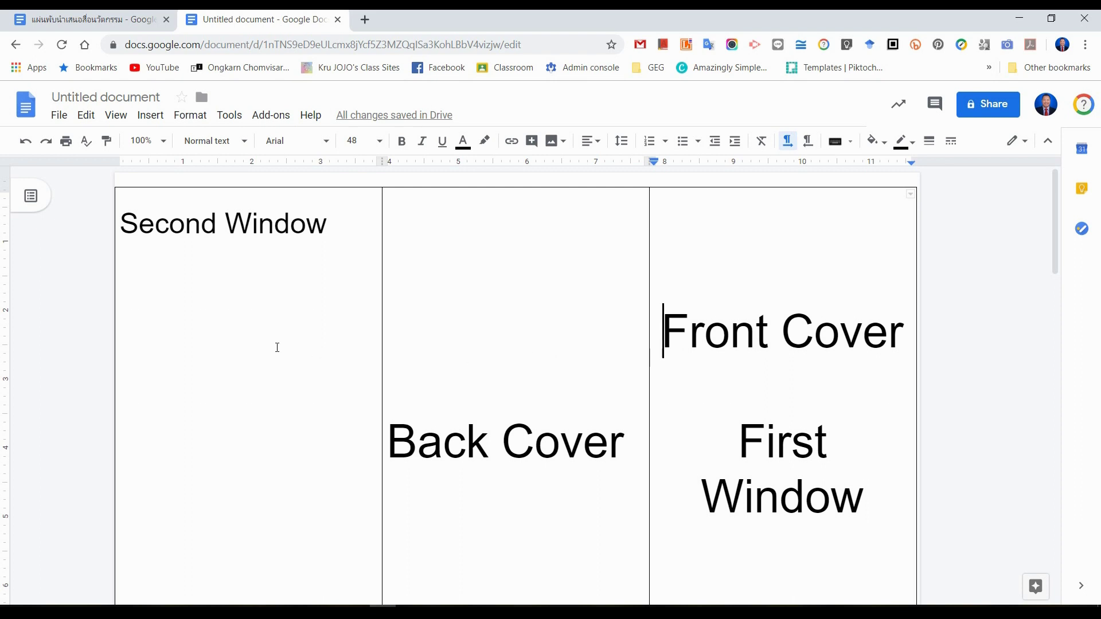
Adjust the gap between the two tables so the document stays at two pages
scroll(237, 337, down, 5)
scroll(367, 340, down, 2)
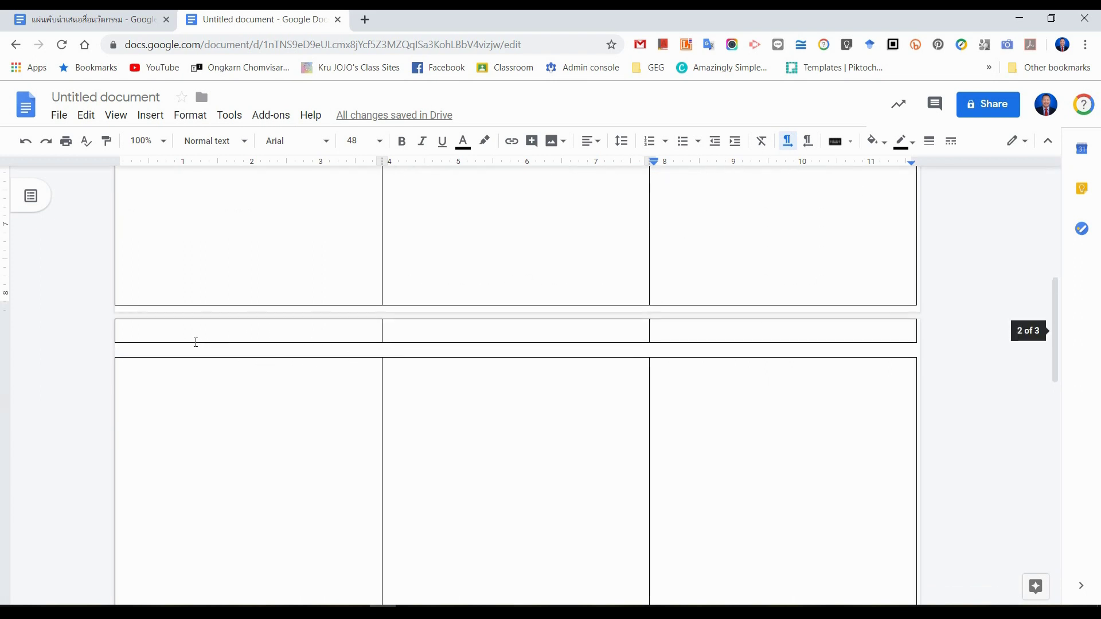
scroll(336, 358, up, 5)
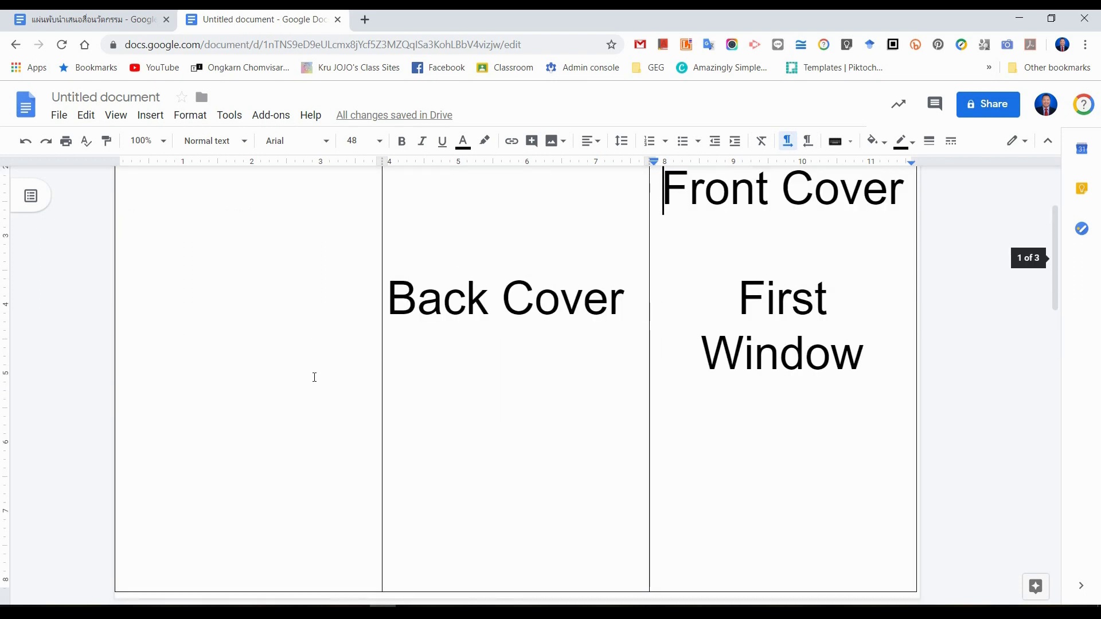
scroll(314, 377, down, 5)
click(229, 404)
key(Return)
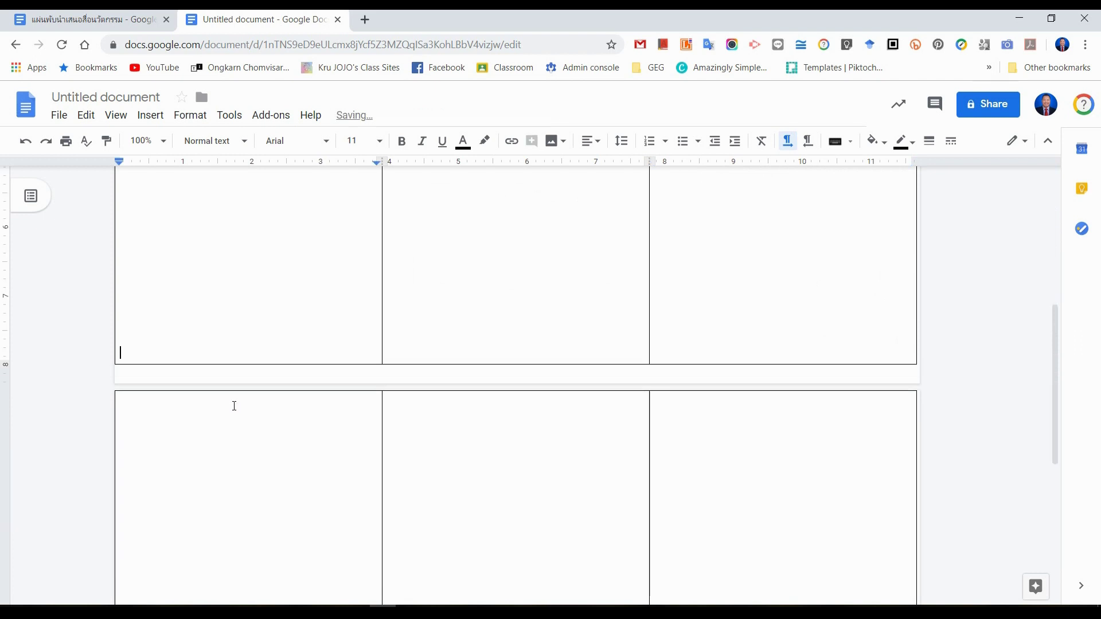
scroll(347, 416, up, 6)
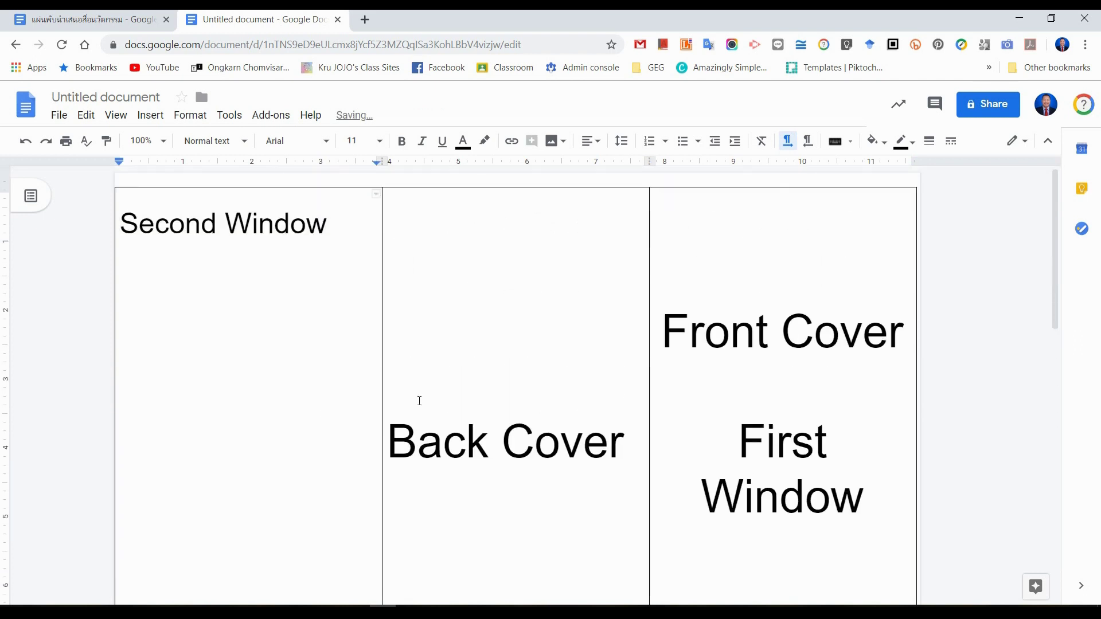
scroll(419, 400, down, 5)
scroll(424, 400, up, 5)
scroll(430, 400, down, 3)
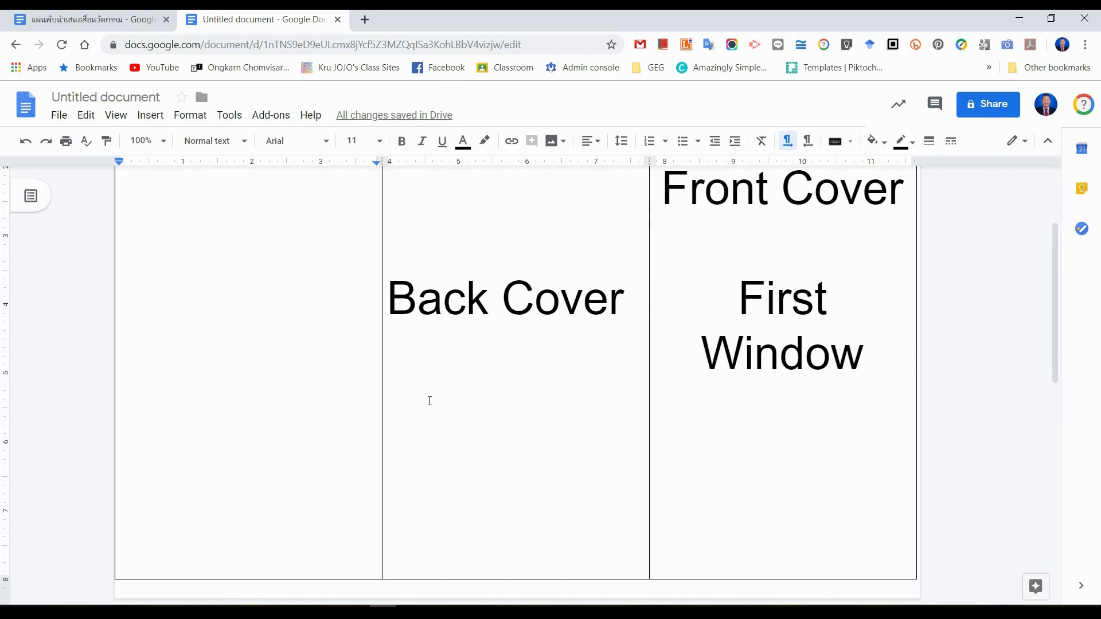
scroll(430, 400, down, 4)
scroll(400, 299, down, 1)
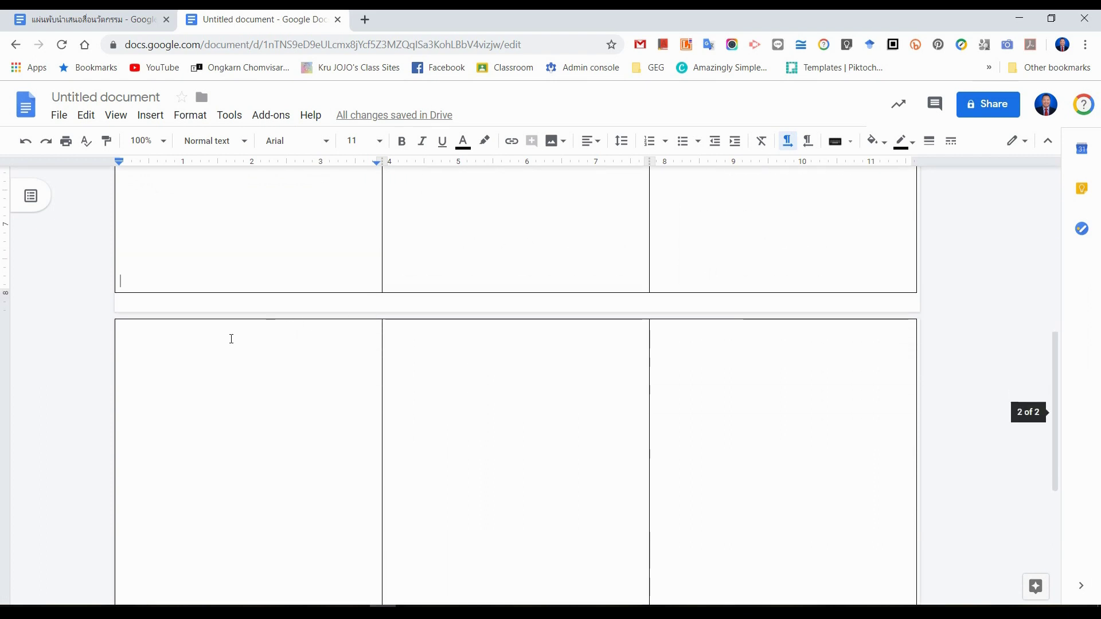
Type the panel numbers 1, 2 and 3 into the three cells of page 2's table
click(229, 349)
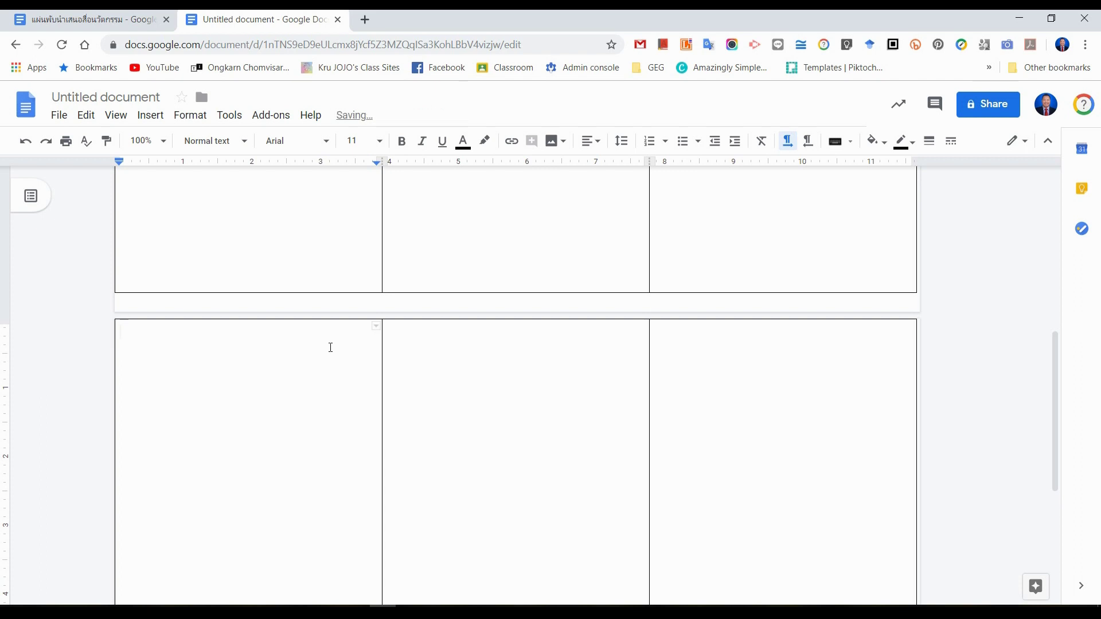
text(1)
click(457, 345)
text(2)
click(691, 342)
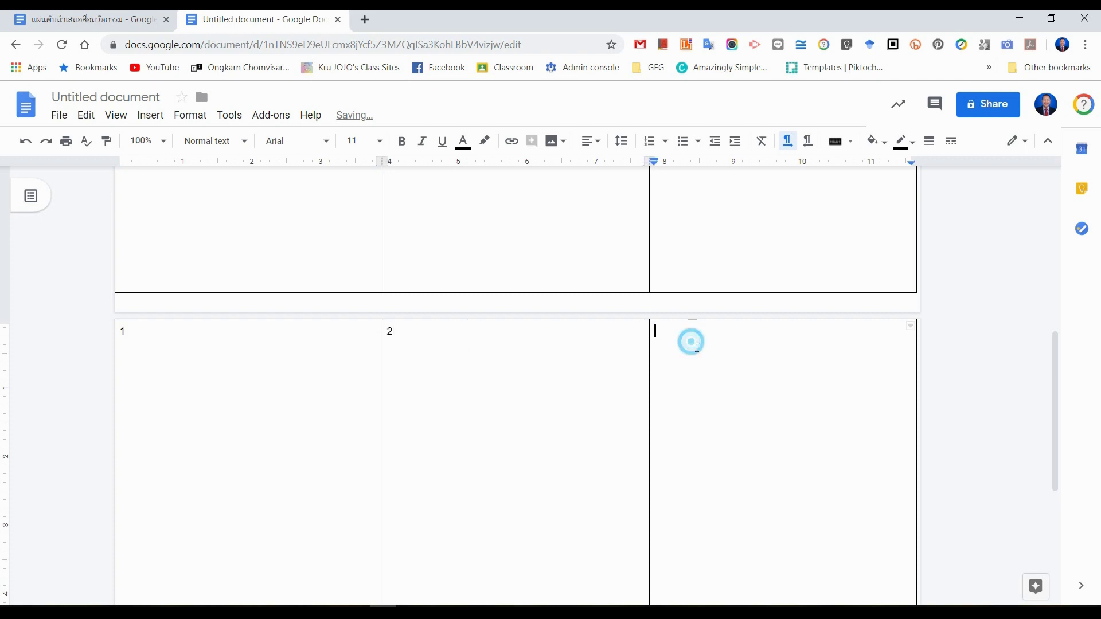
text(3)
Centre the panel numbers and set their font size to 14 pt
key(ctrl+a)
click(590, 140)
click(550, 168)
key(ctrl+shift+period)
key(ctrl+shift+period)
click(524, 470)
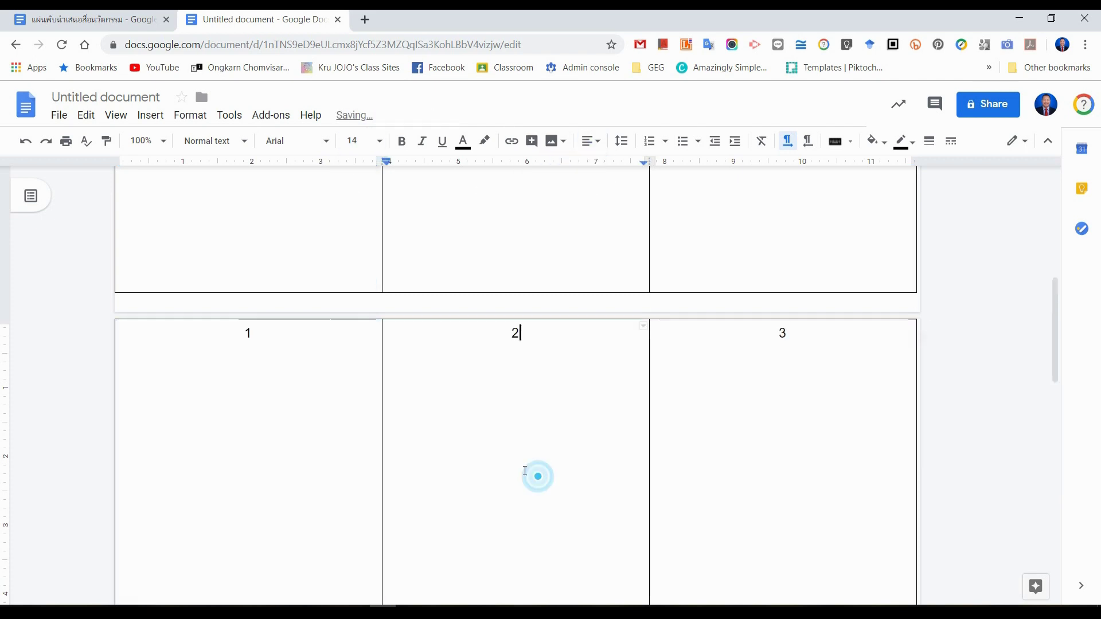
Add blank lines in the first cell to lengthen the inside panels
click(218, 369)
key(Return)
key(Return)
key(Return)
key(Return)
key(Return)
key(Return)
key(Return)
key(Return)
key(Return)
key(Return)
key(Return)
key(Return)
key(Return)
key(Return)
key(Return)
key(Return)
key(Return)
key(Return)
key(Return)
key(Return)
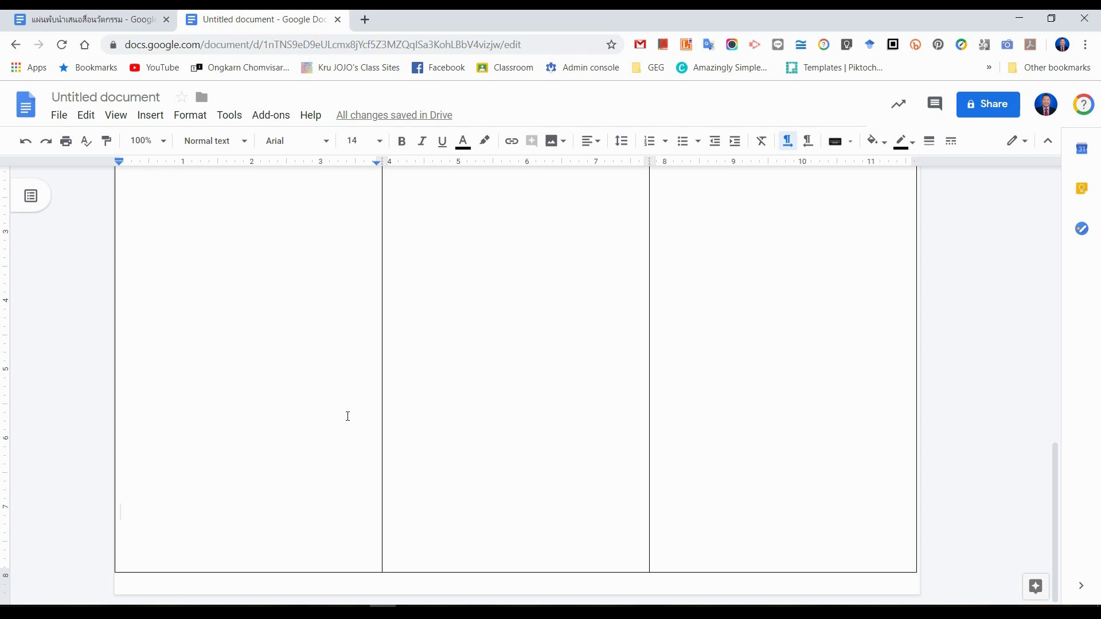
scroll(347, 416, up, 15)
scroll(744, 335, down, 1)
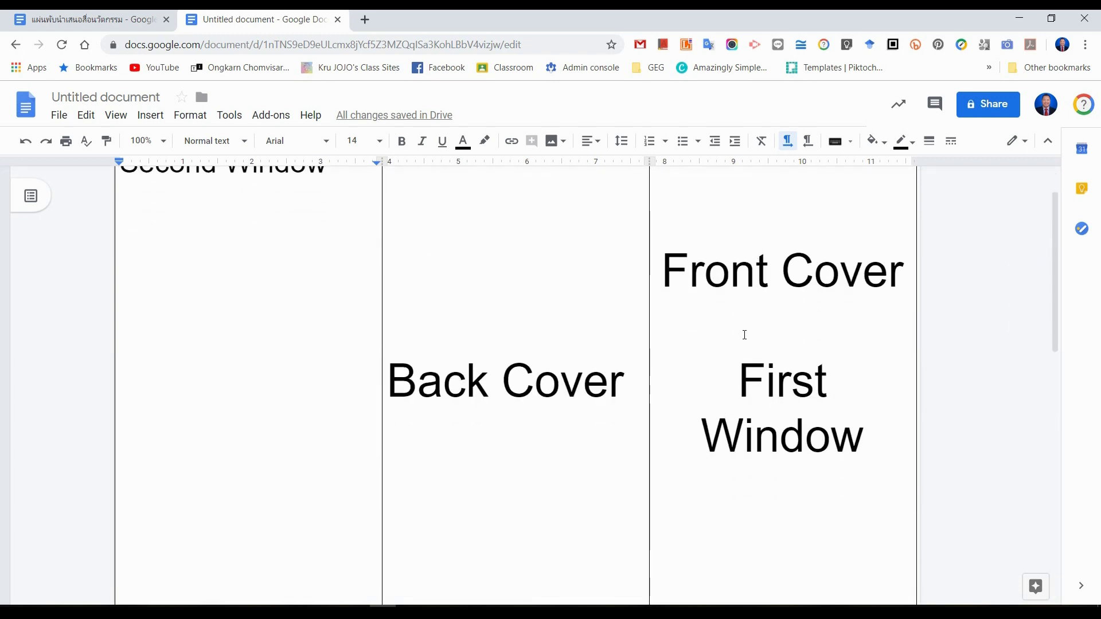
scroll(606, 398, down, 8)
scroll(358, 403, up, 4)
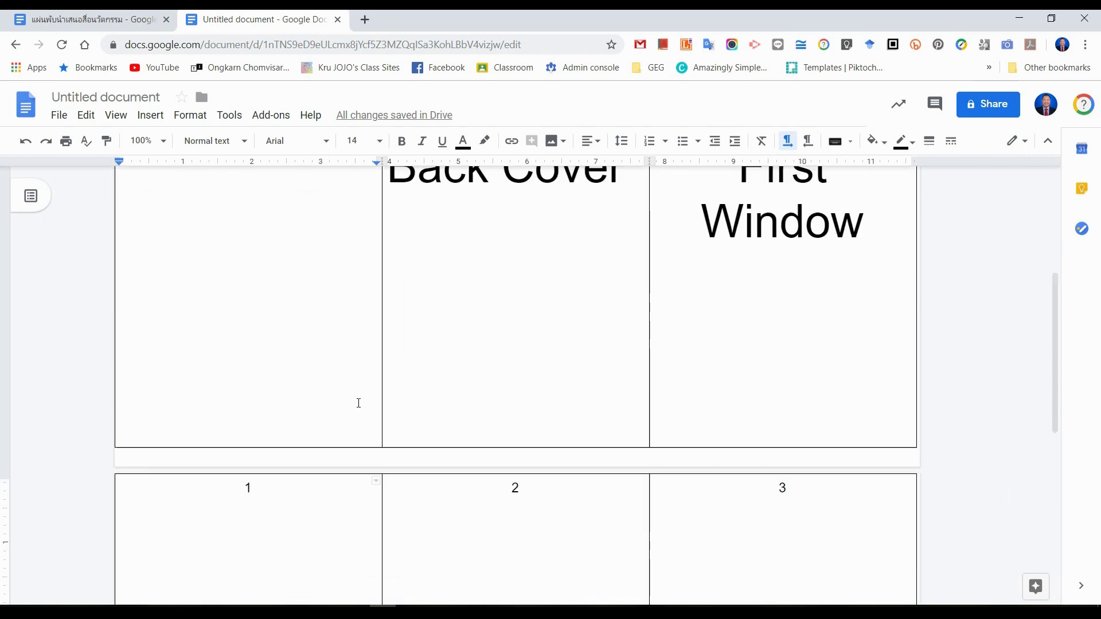
scroll(783, 352, up, 5)
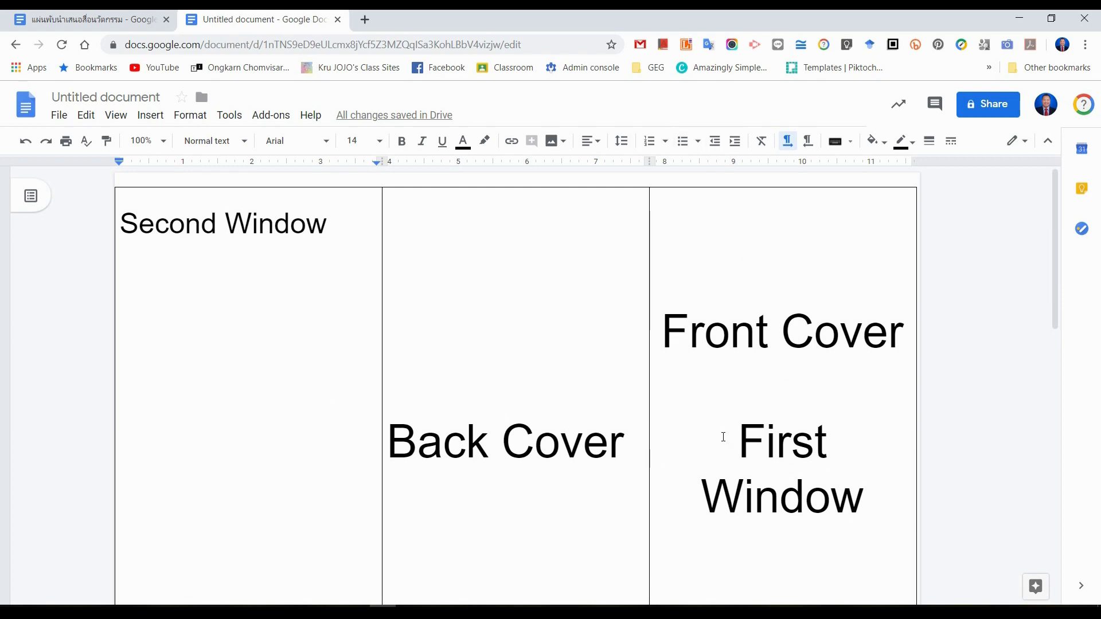
click(88, 21)
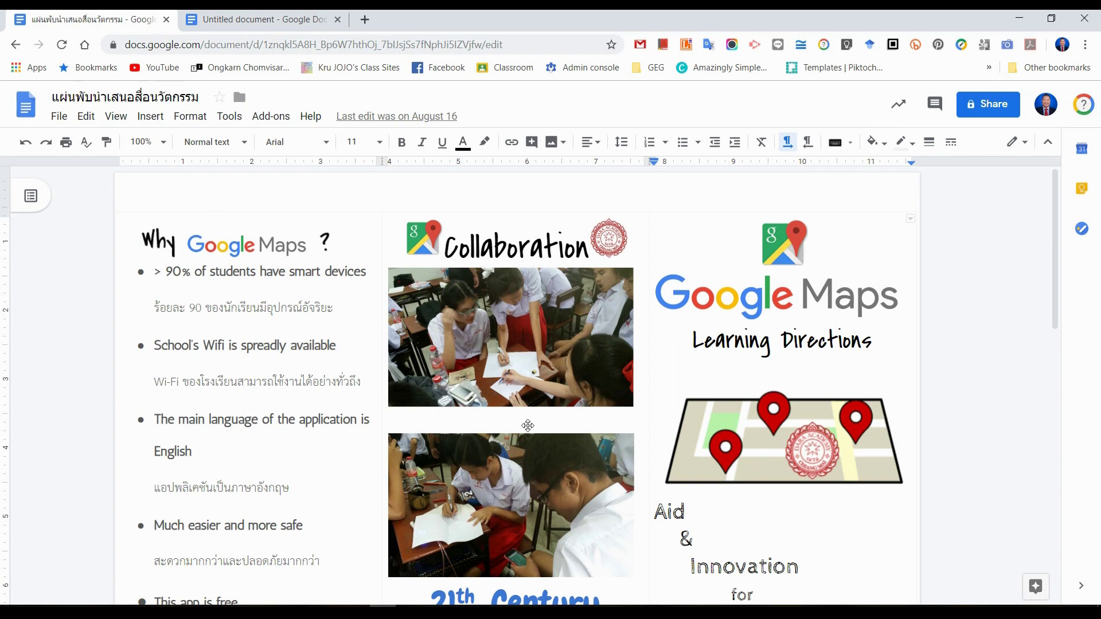
scroll(528, 425, down, 1)
scroll(498, 522, up, 1)
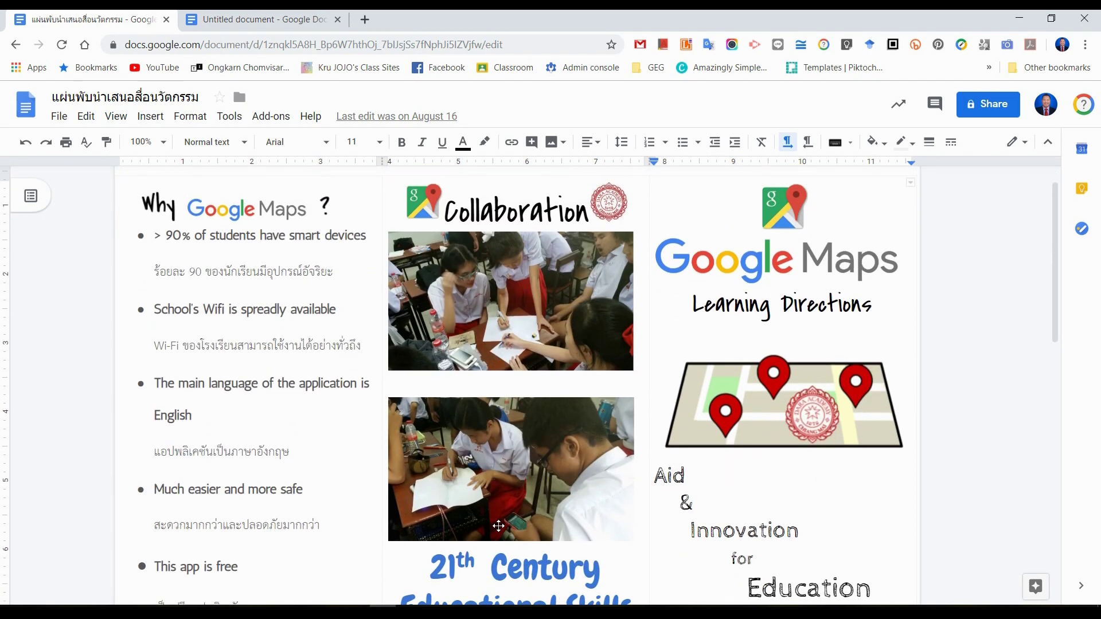
scroll(237, 412, down, 3)
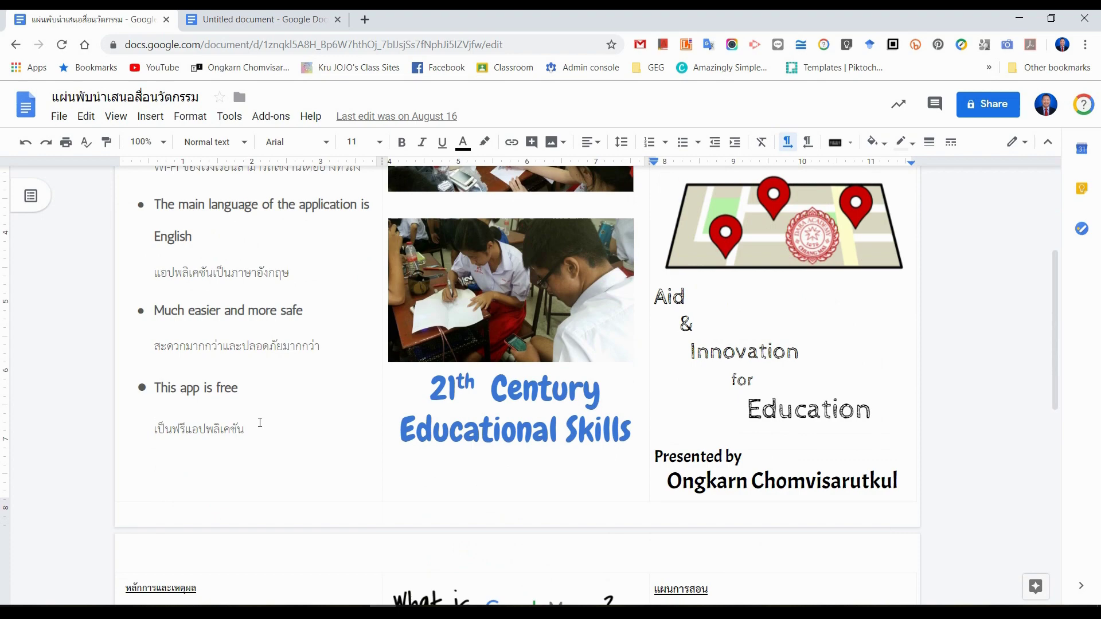
scroll(252, 421, up, 3)
scroll(258, 422, down, 6)
scroll(260, 423, down, 2)
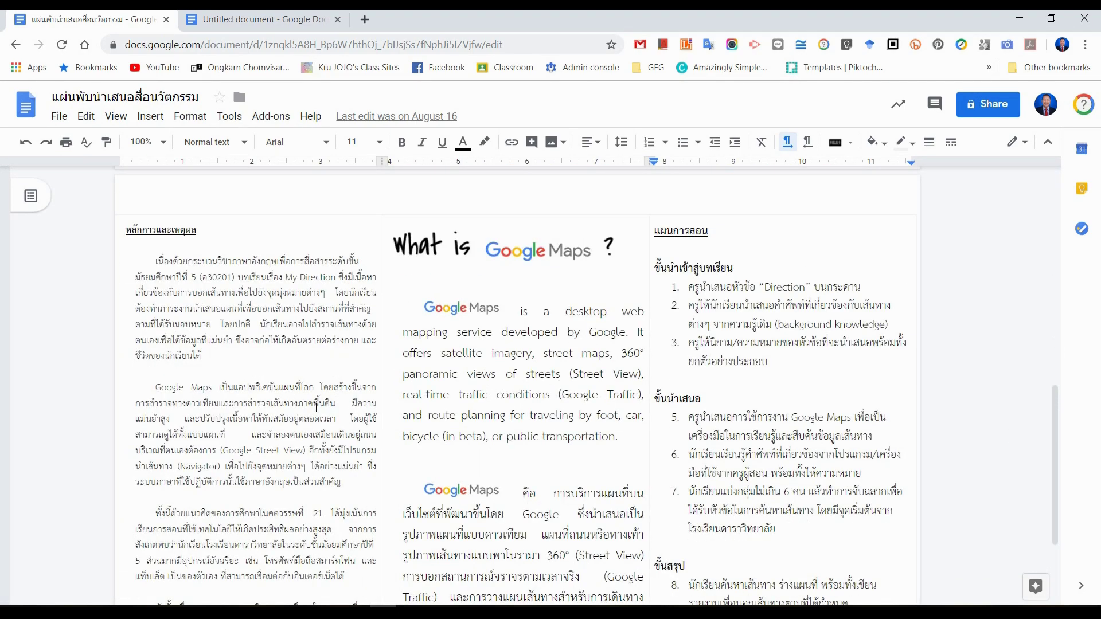
scroll(316, 407, down, 3)
scroll(269, 424, up, 12)
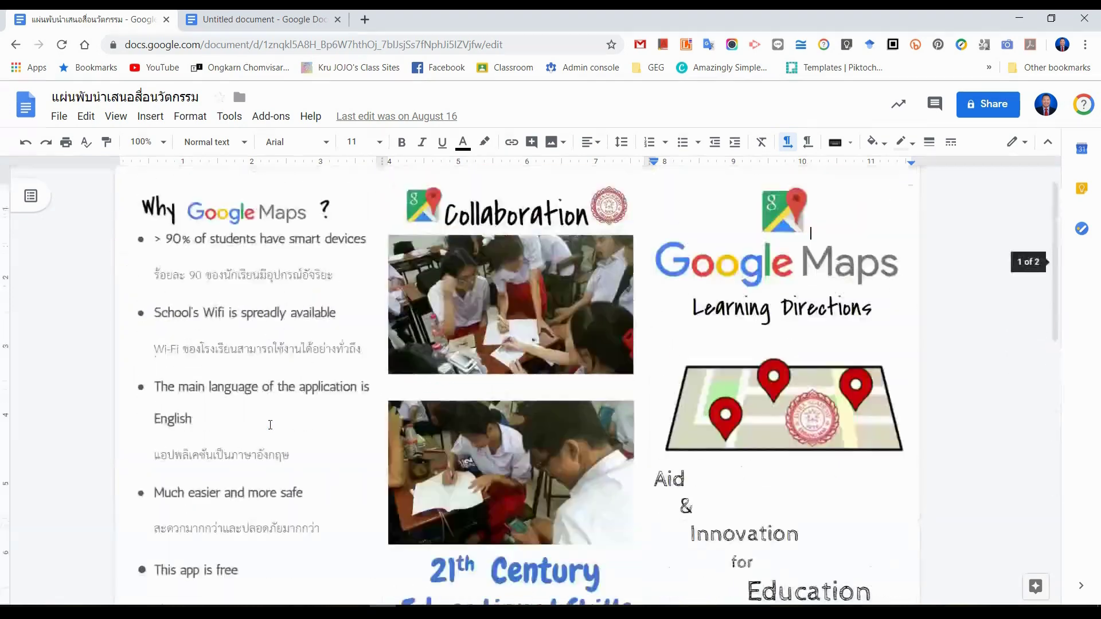
key(ctrl+Tab)
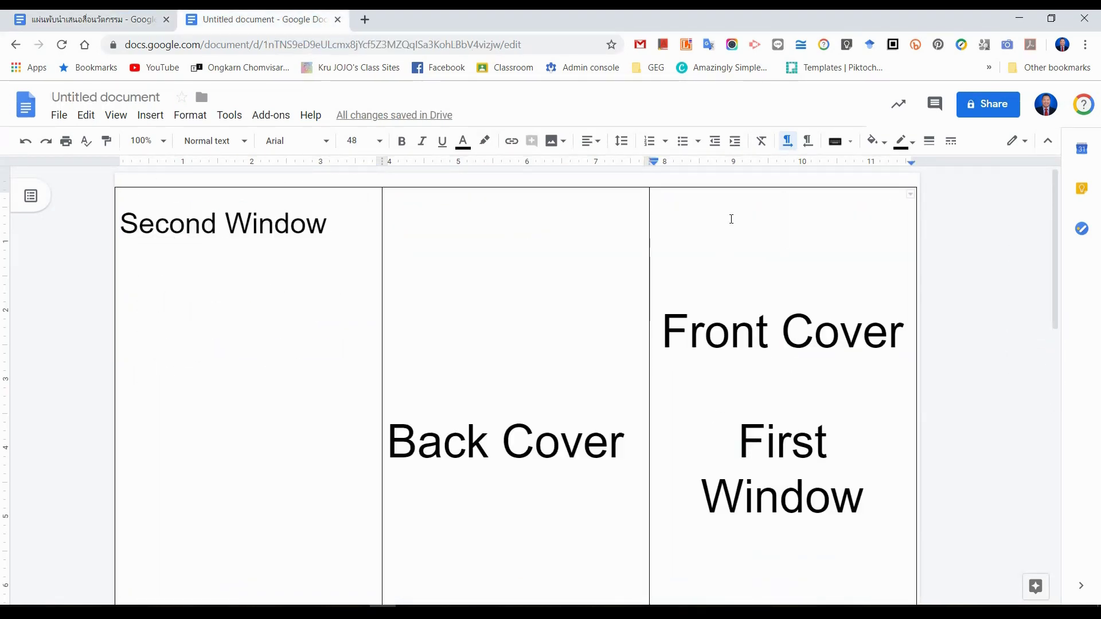
Colour the Front Cover cell's top border light gray 3
click(732, 187)
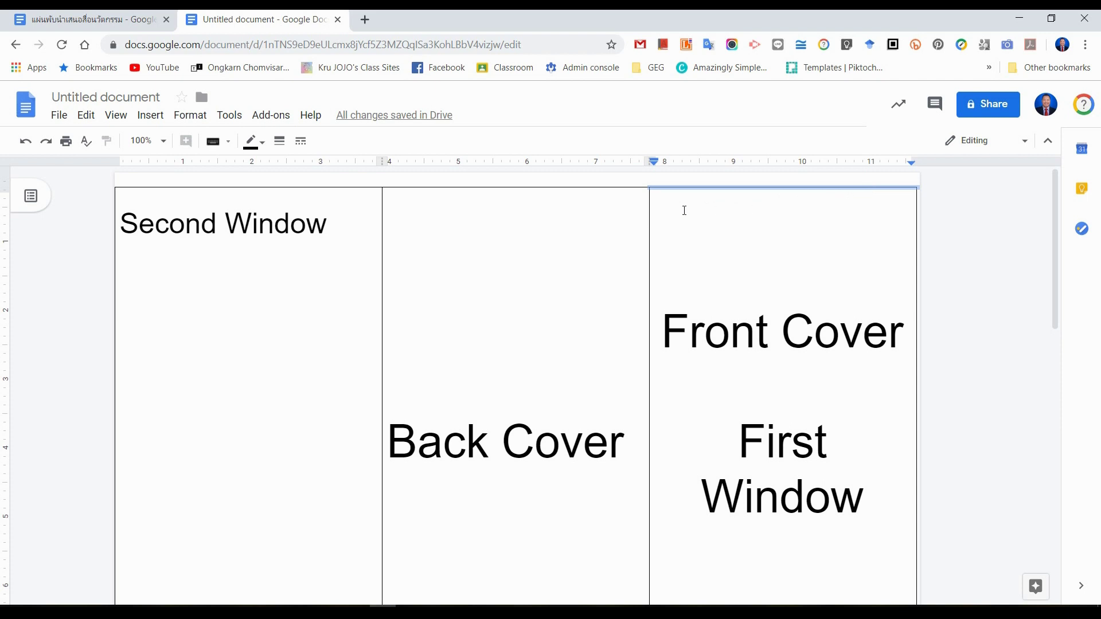
click(254, 141)
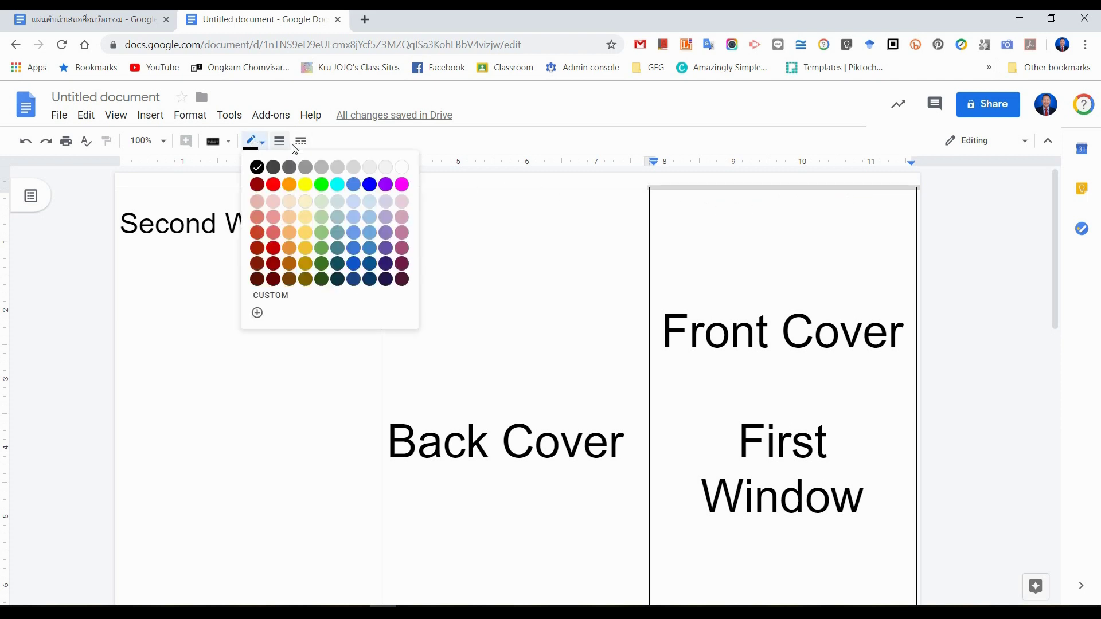
click(388, 173)
click(731, 220)
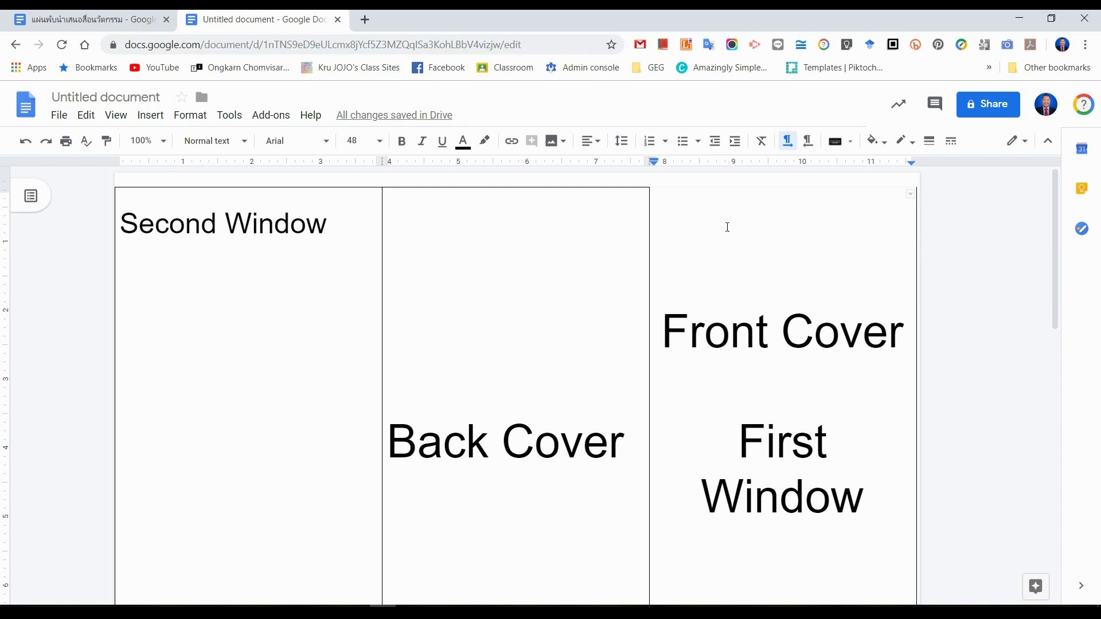
Select the remaining top, outer, inner and bottom borders of the cover table
click(625, 187)
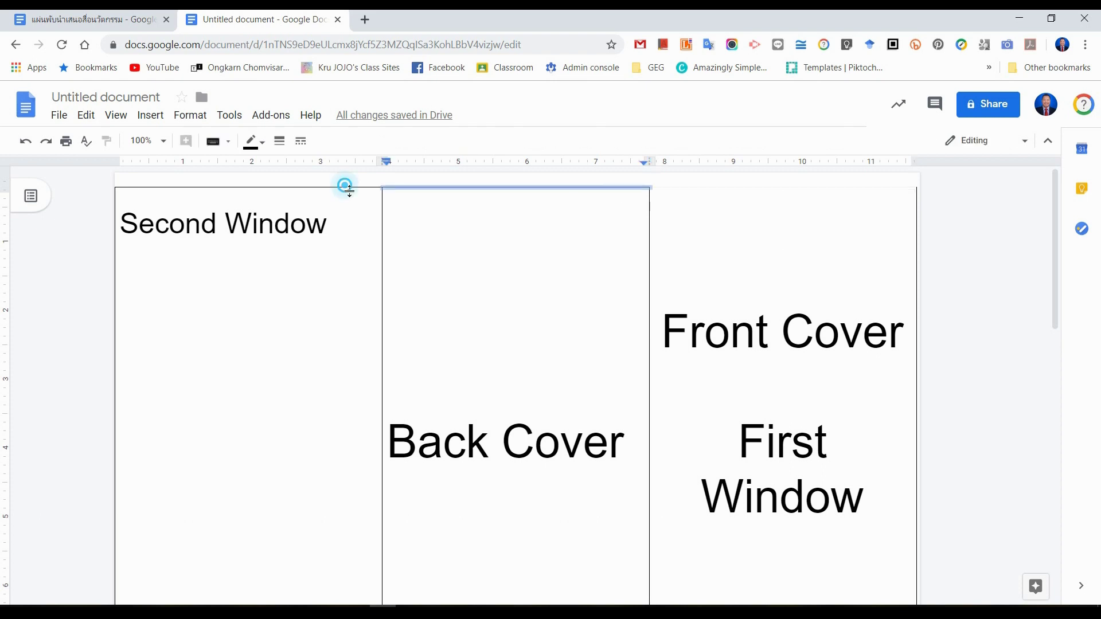
shift+click(344, 187)
shift+click(116, 313)
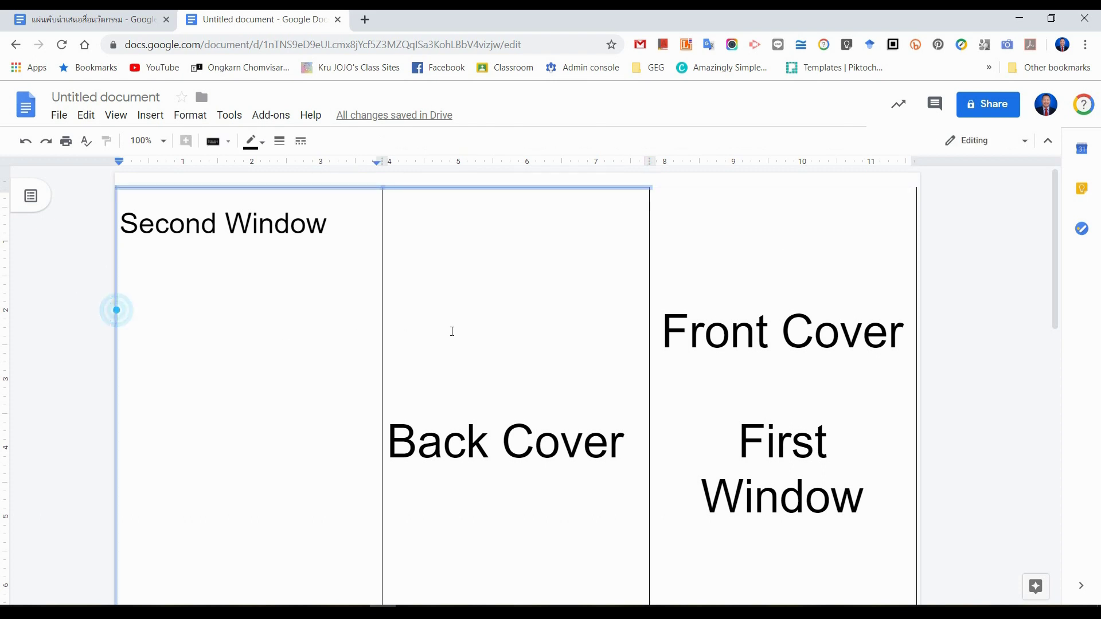
shift+click(382, 329)
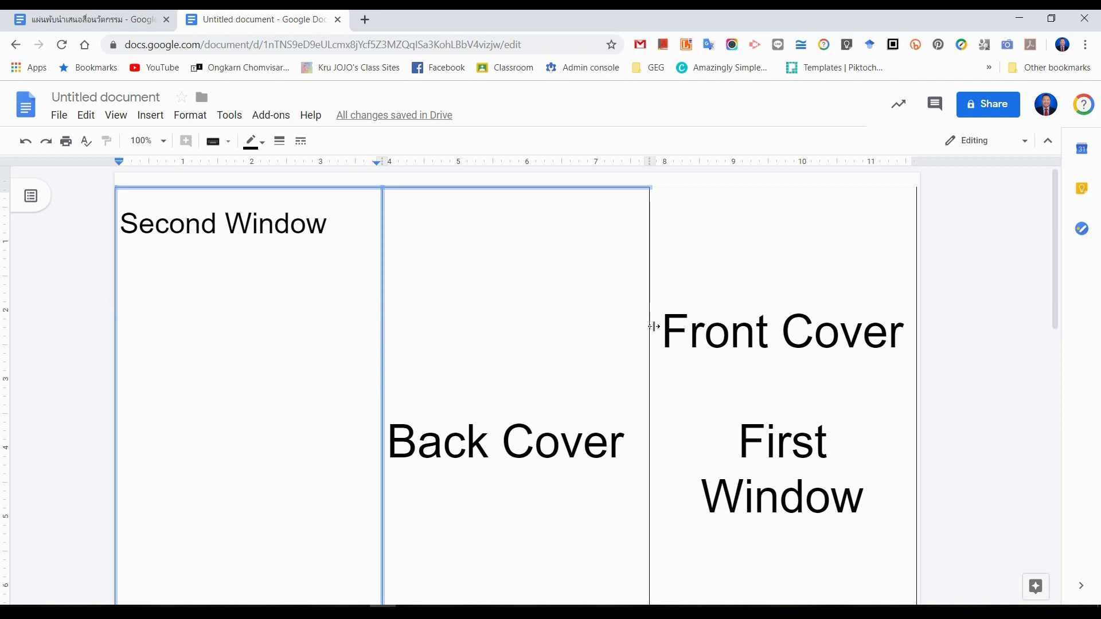
shift+click(649, 323)
shift+click(916, 346)
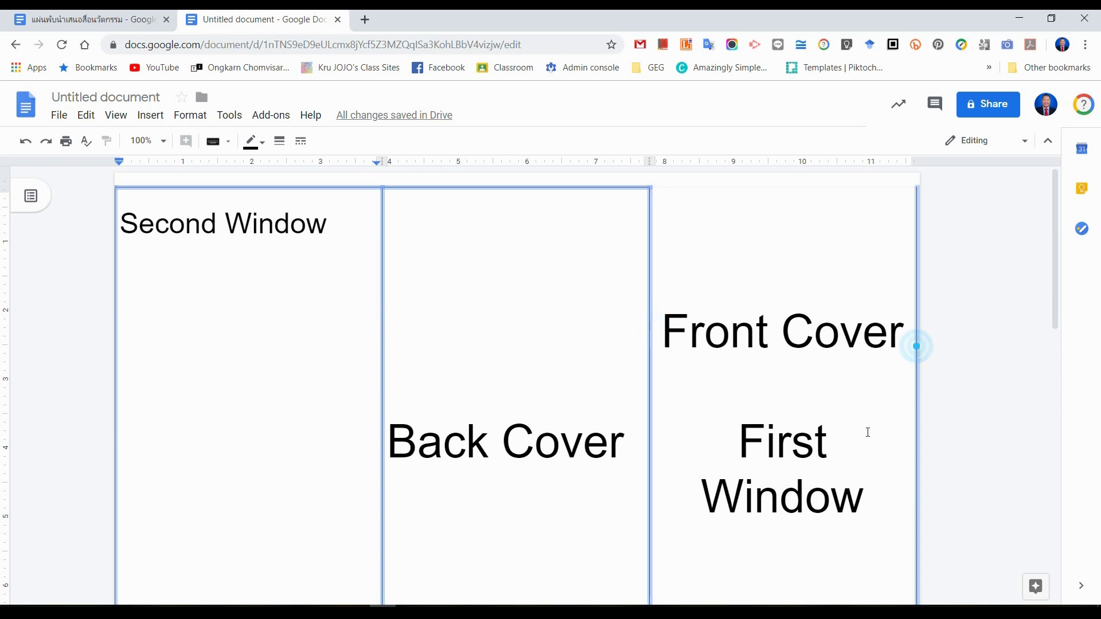
scroll(860, 435, down, 6)
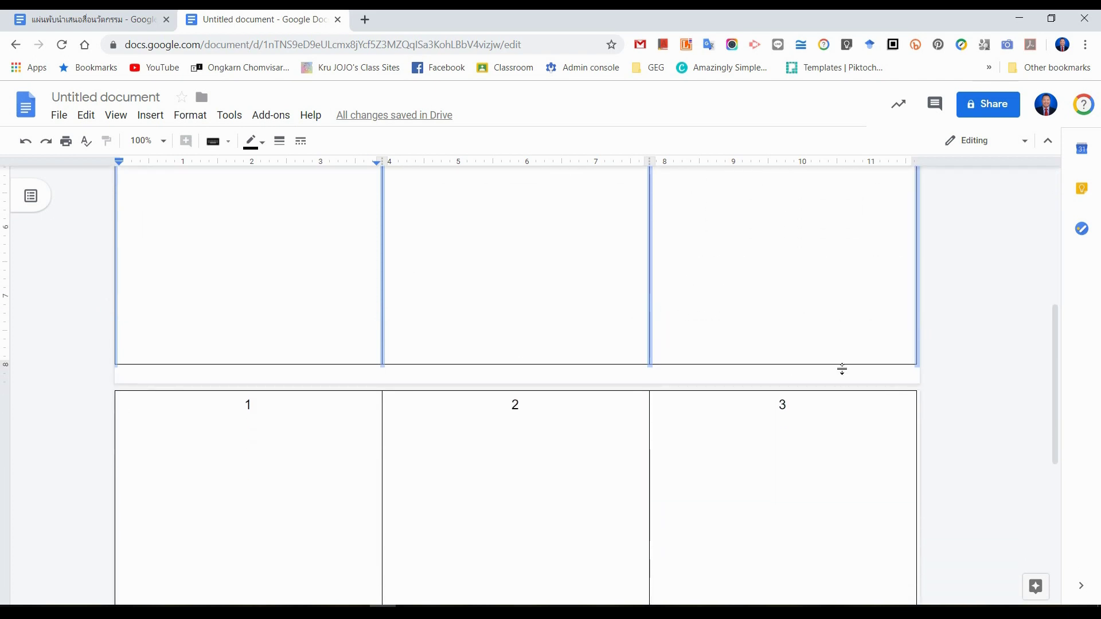
shift+click(840, 366)
shift+click(564, 363)
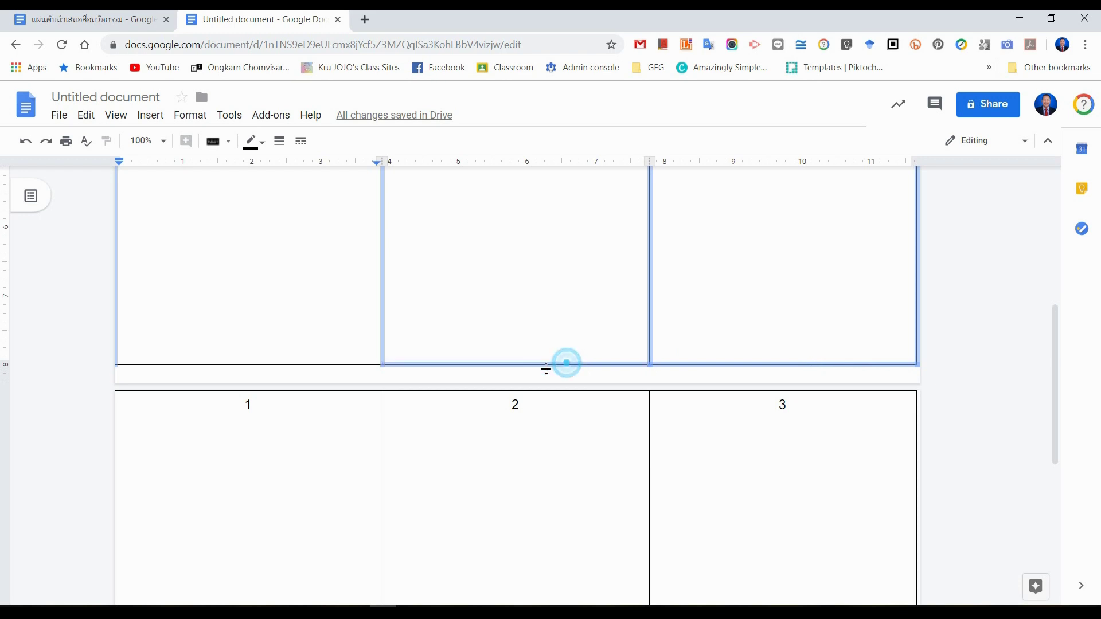
shift+click(345, 363)
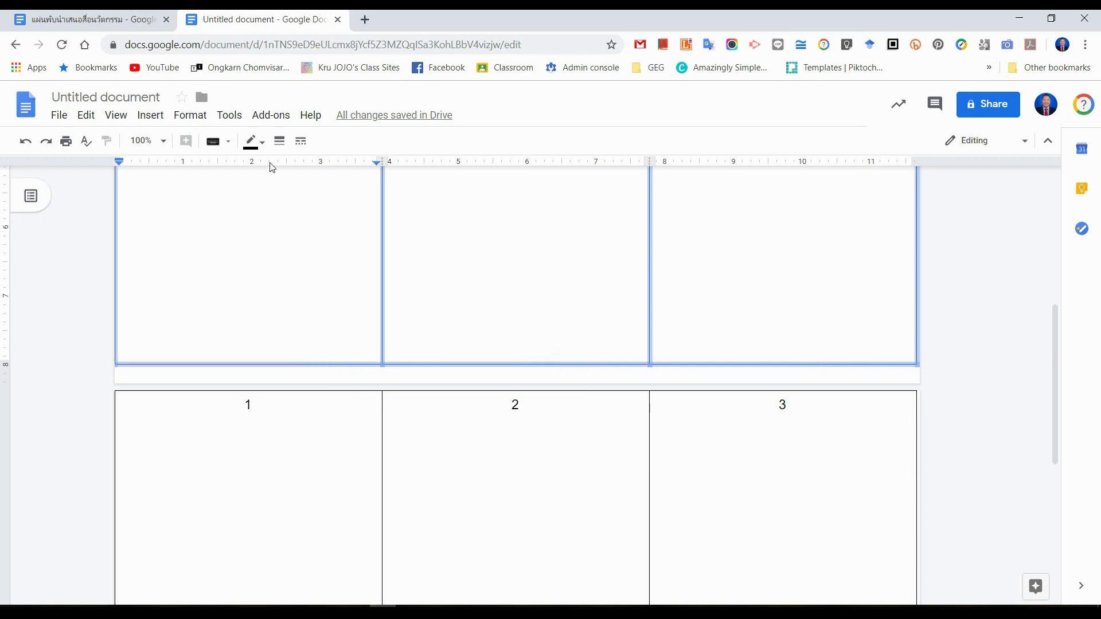
Apply light gray to all the selected table borders
click(256, 142)
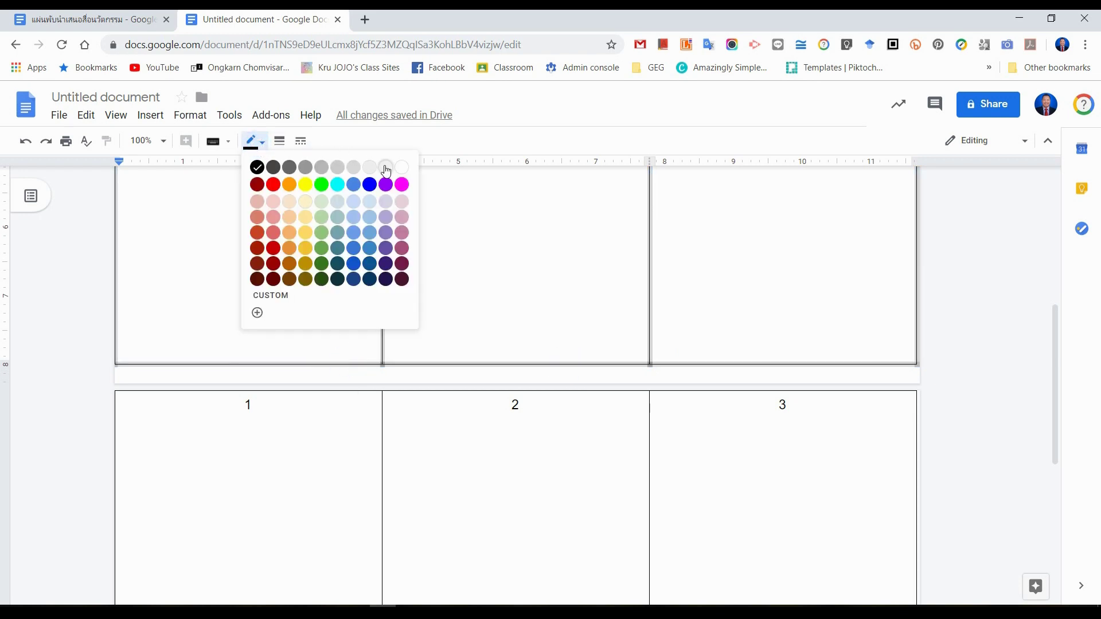
click(383, 167)
scroll(570, 383, up, 5)
click(870, 378)
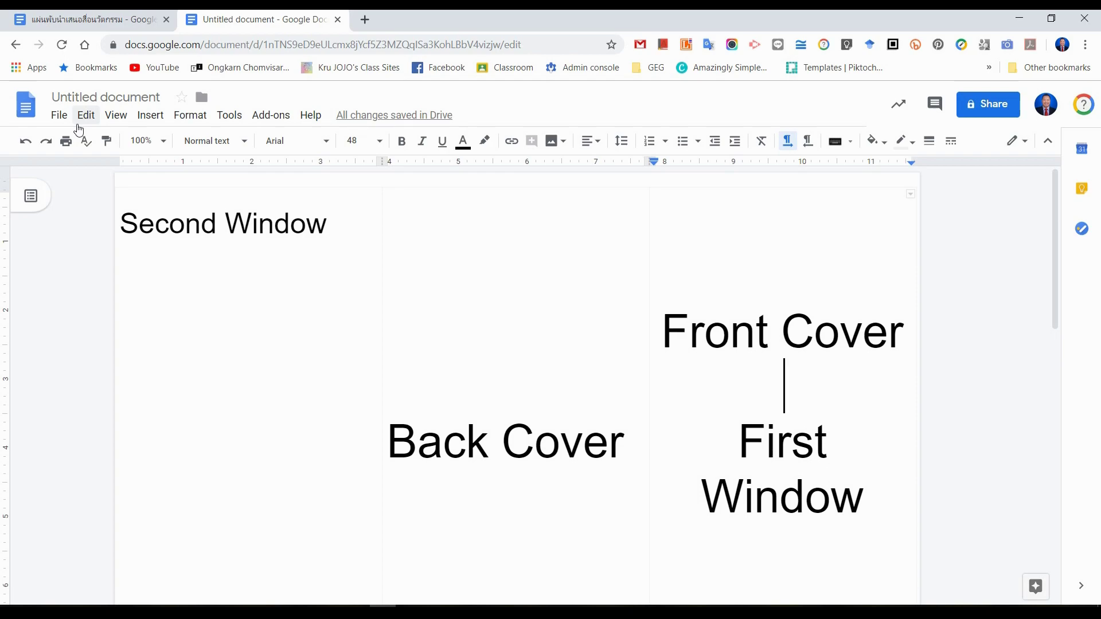
Switch to the example Thai brochure document and scroll through its pages
click(86, 18)
scroll(329, 397, down, 5)
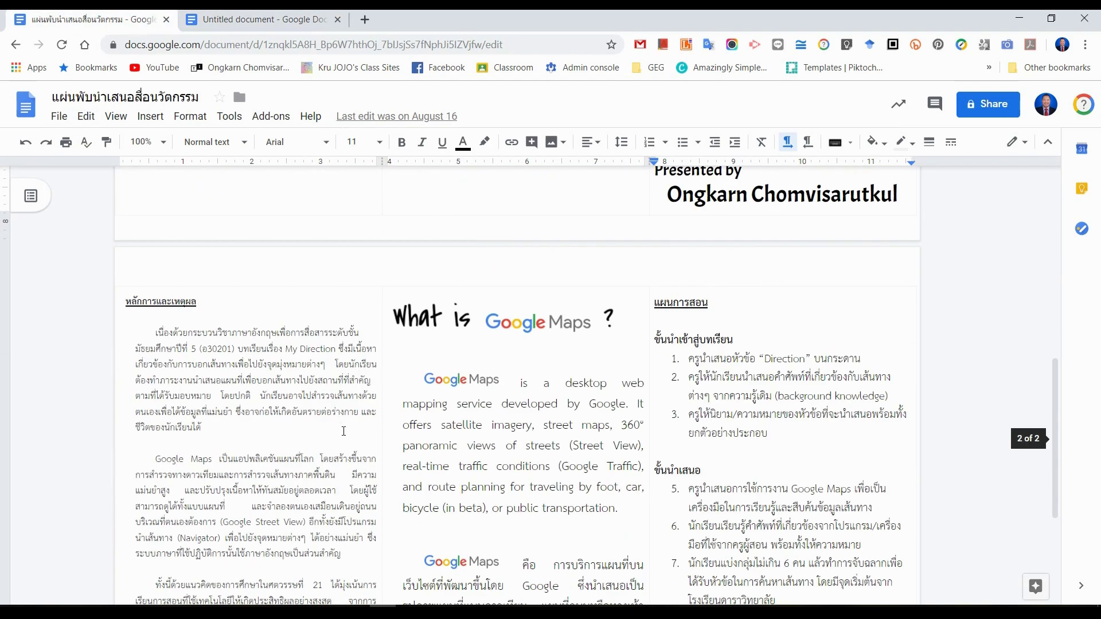
scroll(343, 430, down, 4)
scroll(623, 472, up, 4)
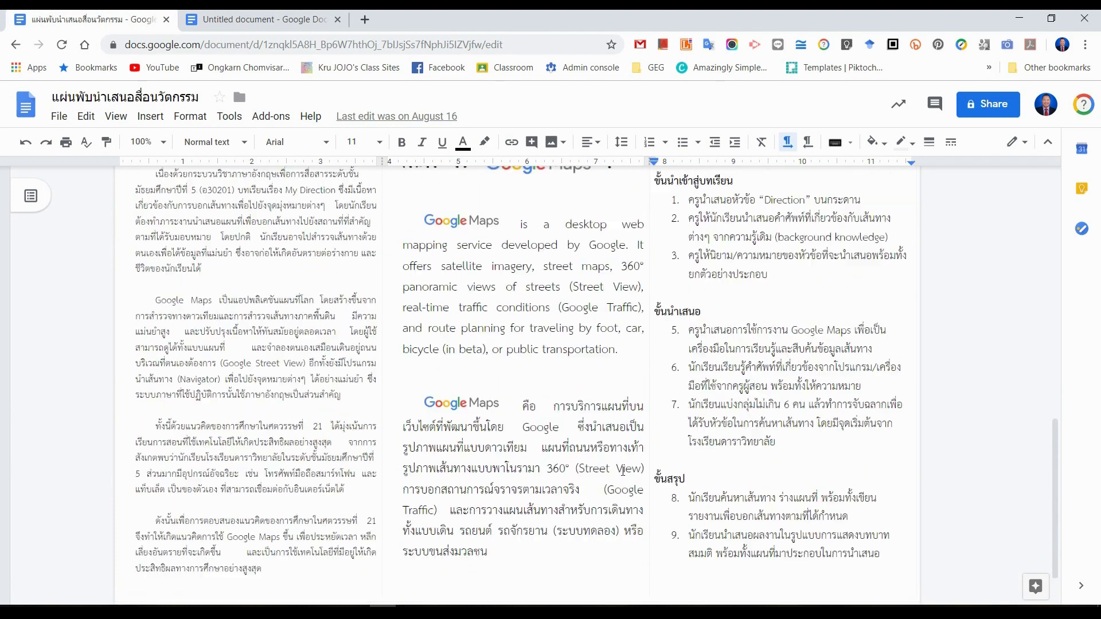